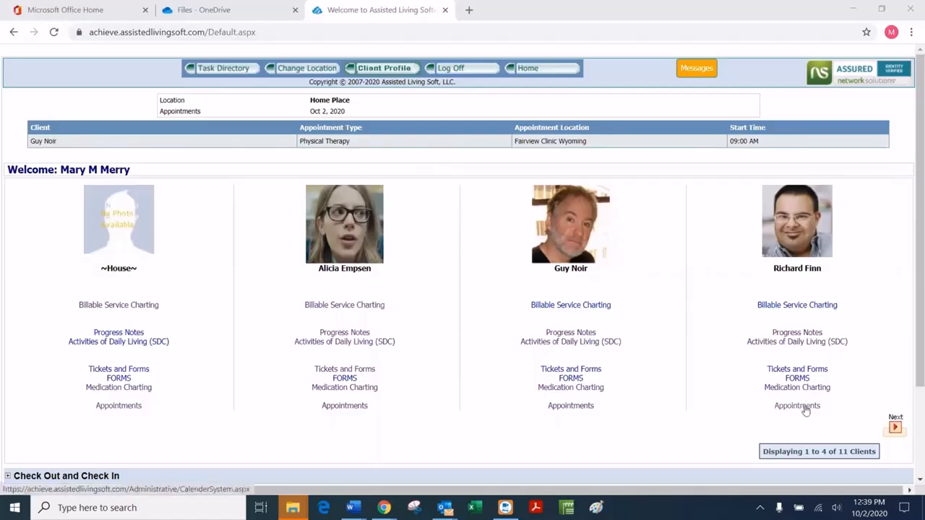
Start a Medical Appointment dated October 8, 2020 in the appointments calendar for the last client shown on the home page
left_click(799, 406)
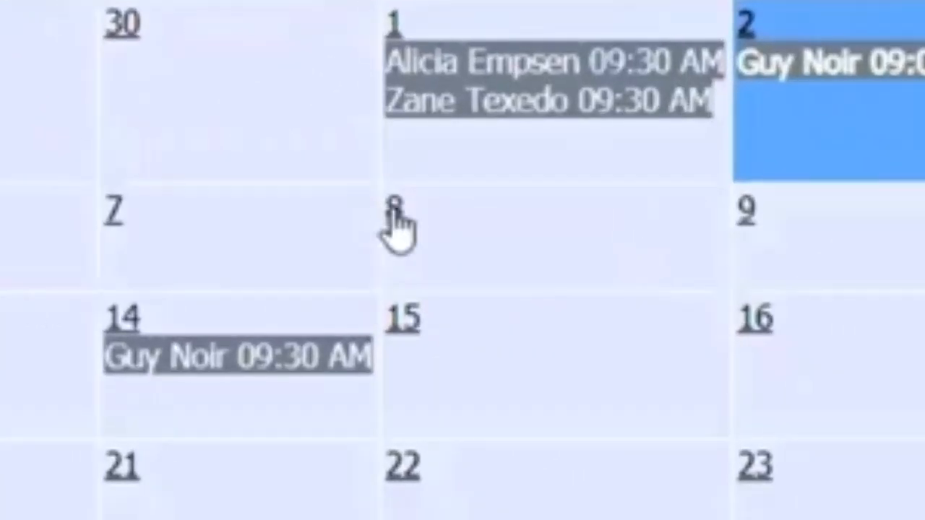
left_click(397, 226)
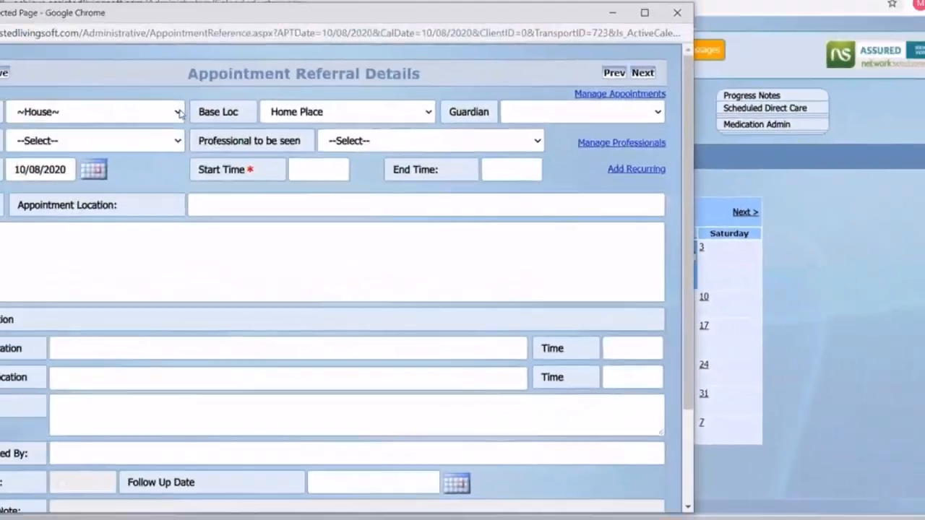
left_click(239, 144)
left_click(135, 221)
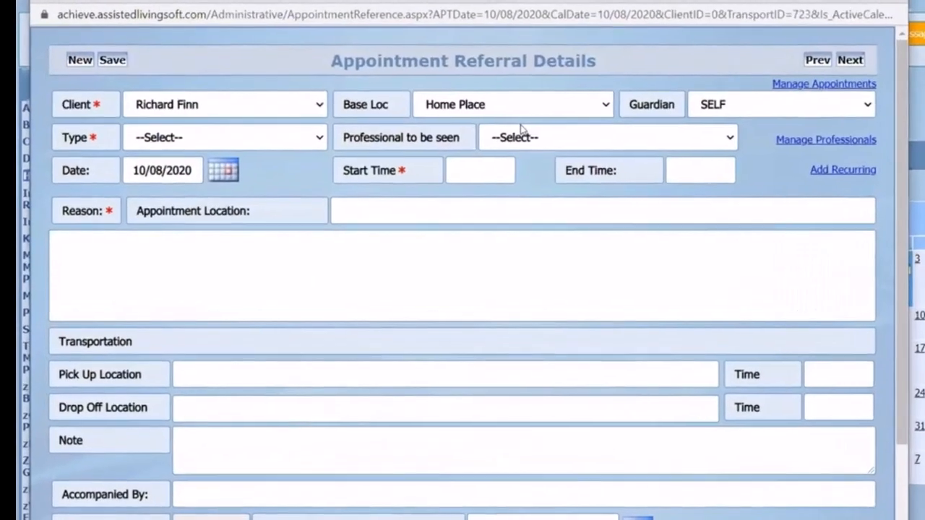
left_click(318, 140)
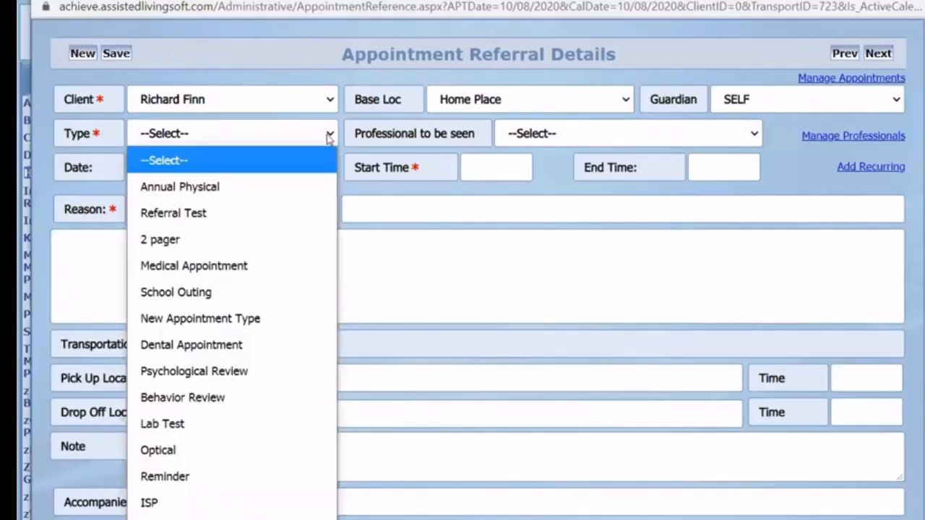
left_click(253, 270)
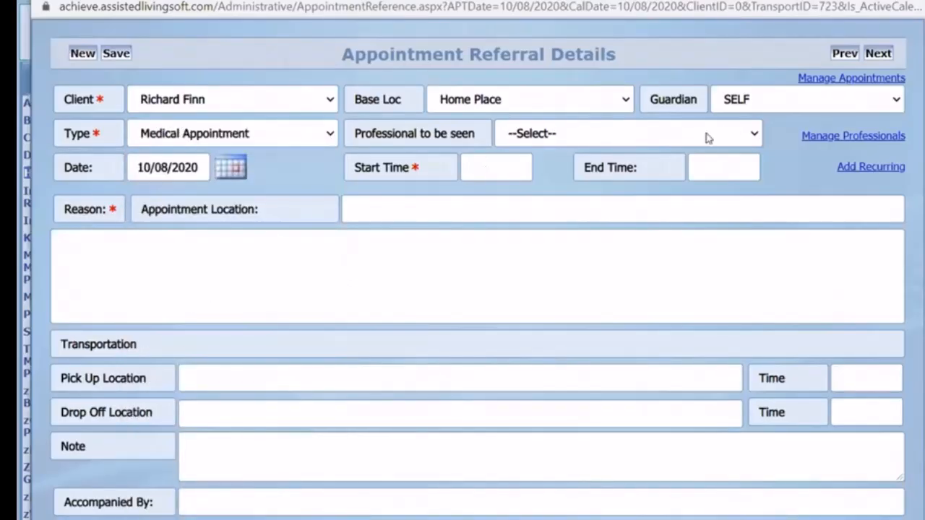
left_click(753, 136)
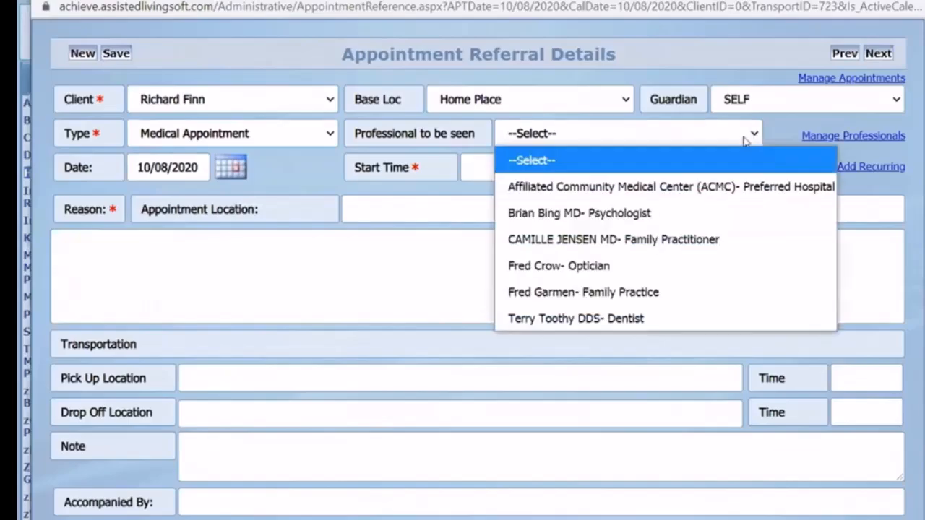
left_click(591, 292)
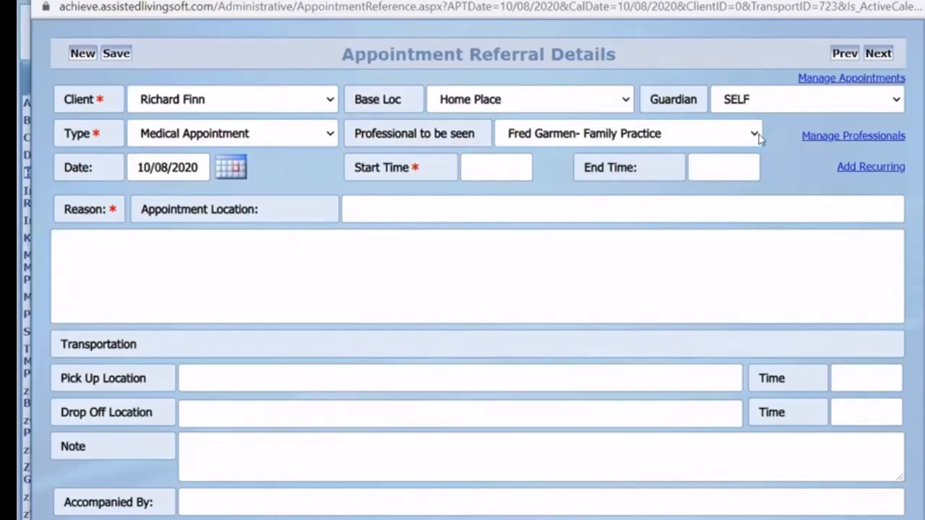
left_click(759, 138)
left_click(550, 154)
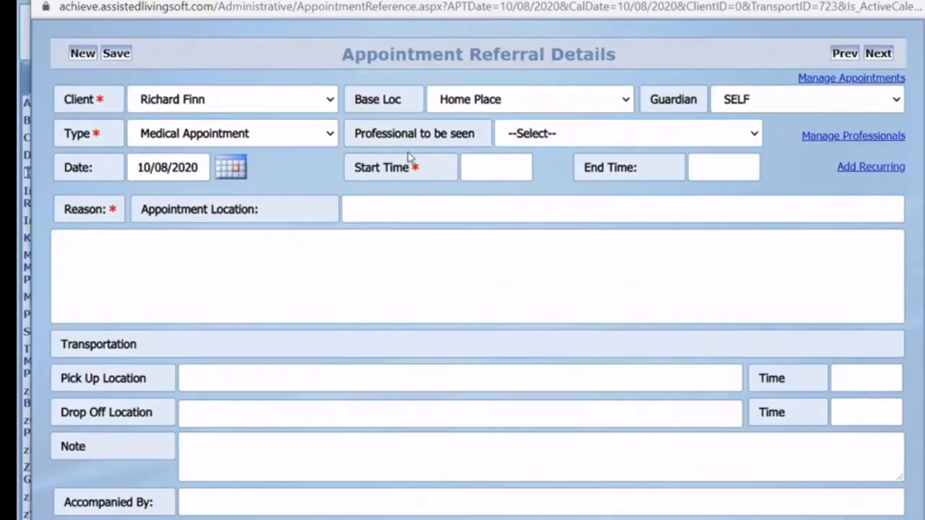
left_click(870, 138)
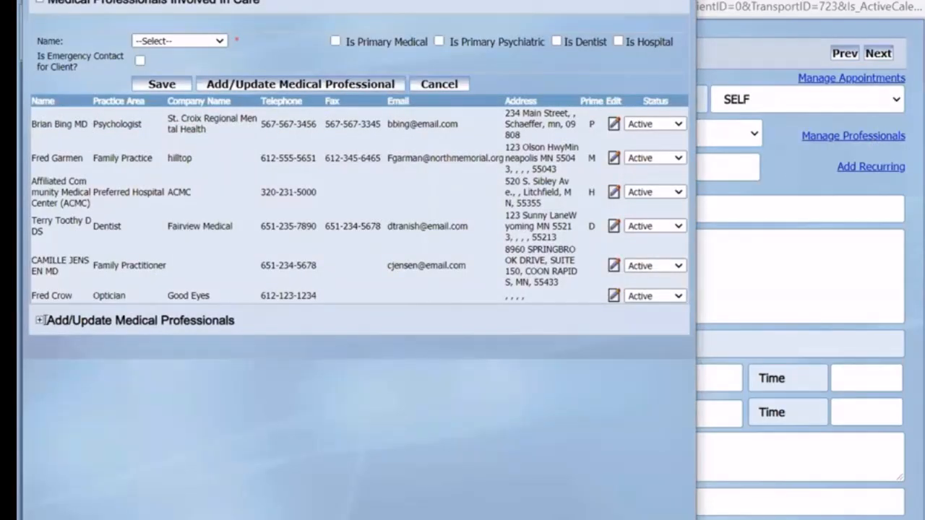
left_click(40, 320)
scroll(42, 321, "down", 3)
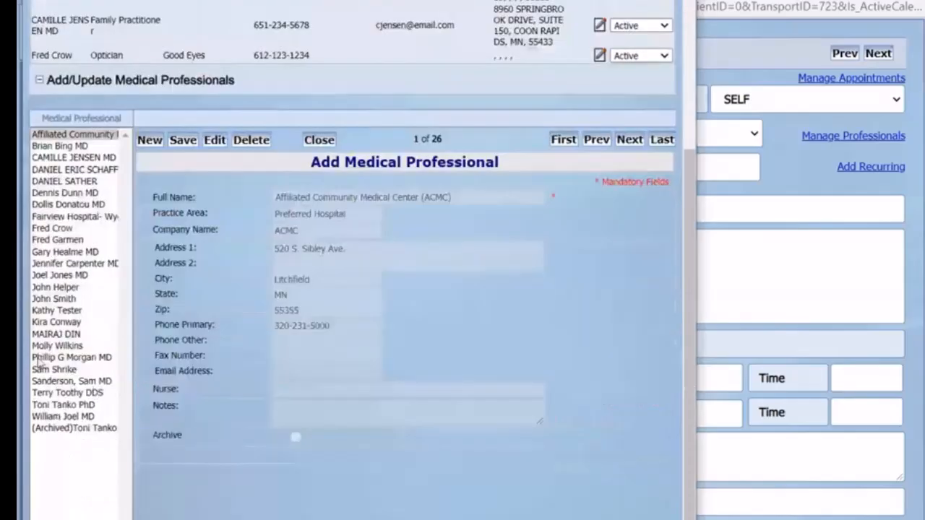
left_click(55, 322)
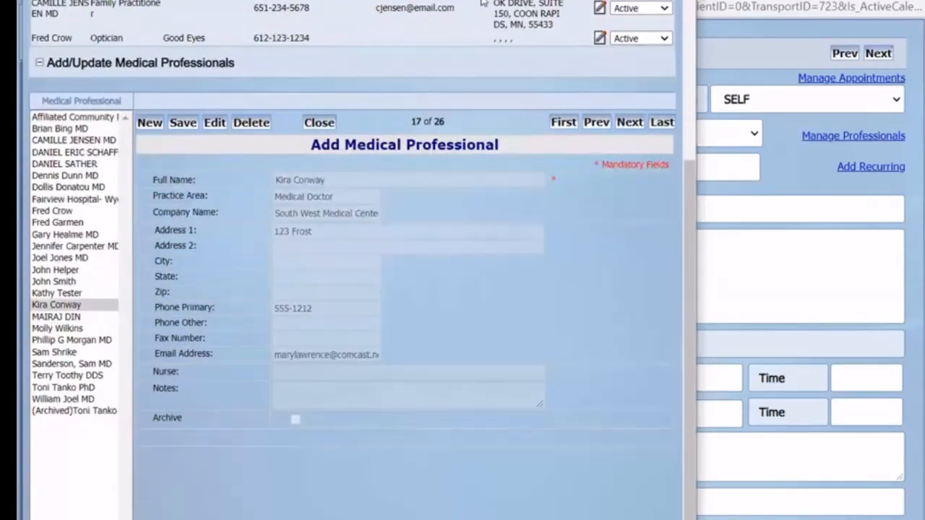
left_click_drag(483, 4, 554, 70)
left_click(565, 82)
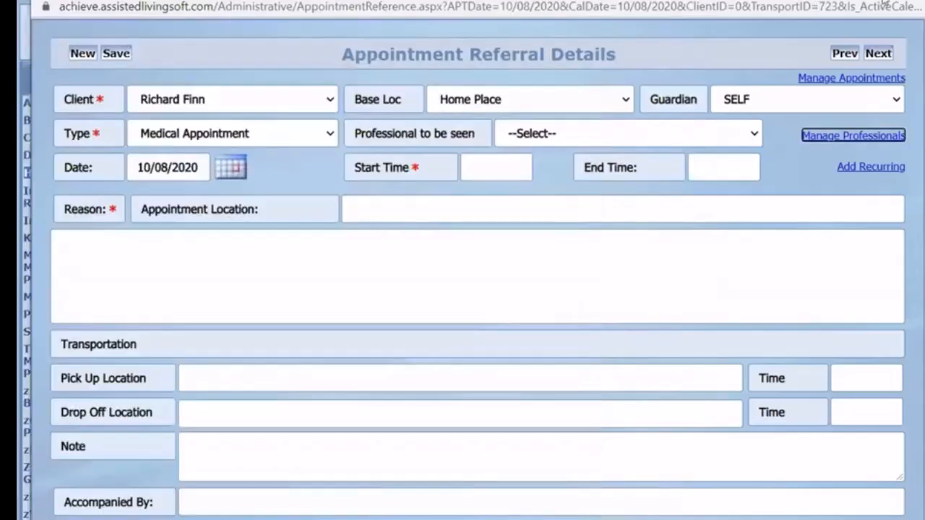
Choose the Family Practice doctor as the professional to be seen and set the start time to 09:30 AM
left_click(752, 132)
left_click(601, 293)
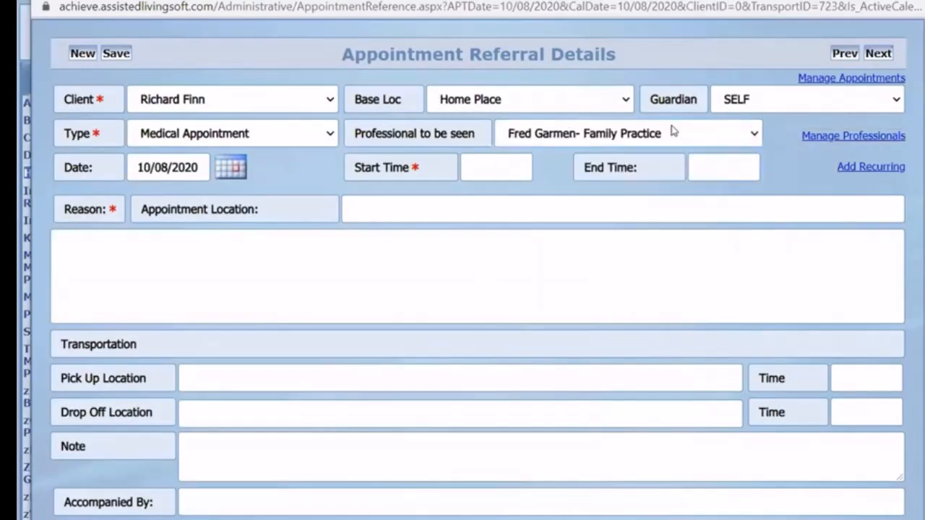
left_click(477, 168)
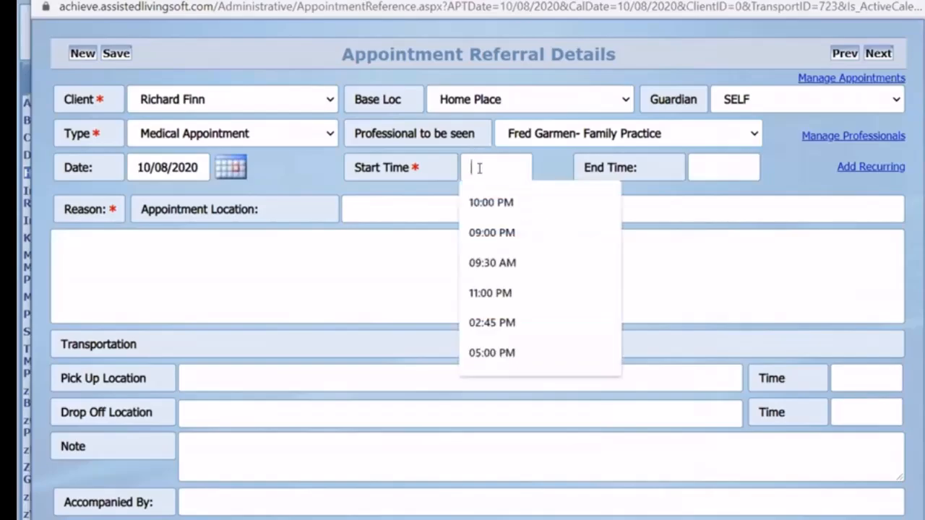
left_click(483, 274)
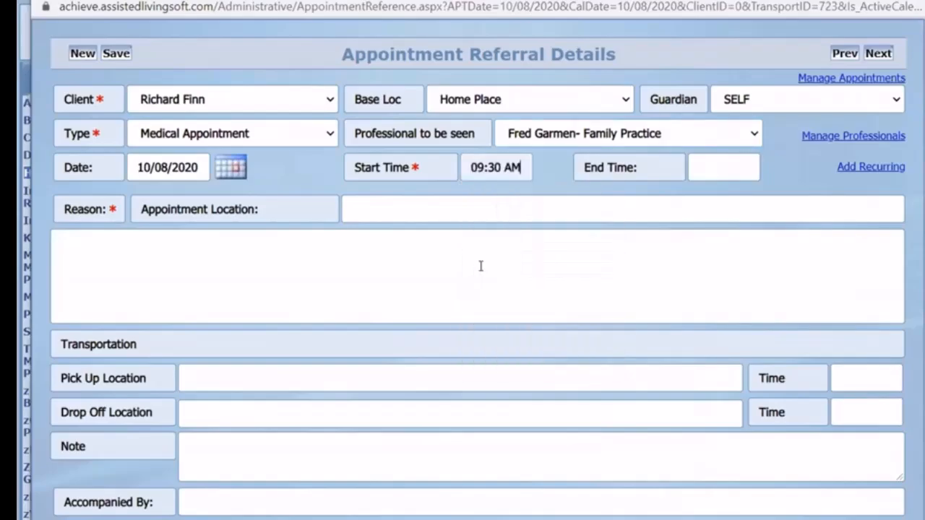
Enter HCMC as the appointment location and the reason "Add additional notes about this appointment so we don't forget to ask any questions"
left_click(377, 210)
type("HCMC")
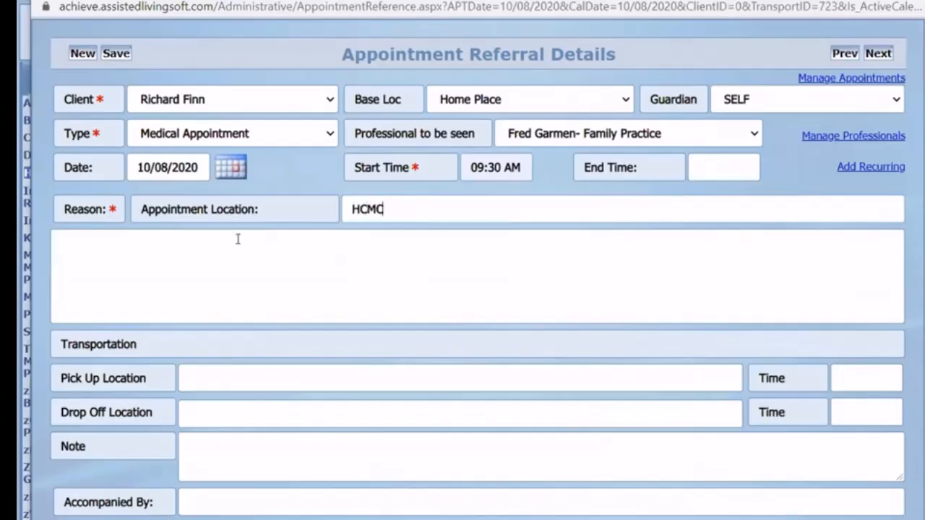
left_click(196, 248)
type("Add additi")
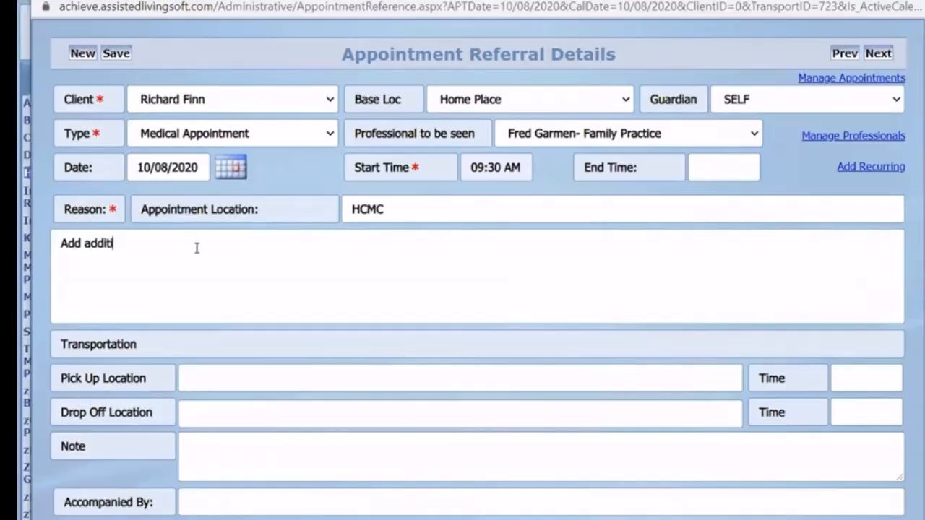
type("onal notes")
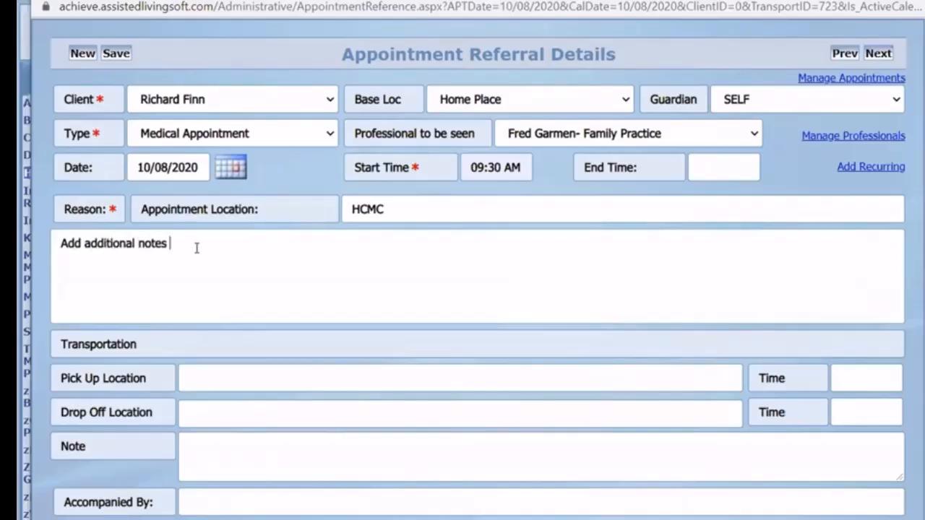
type(" about this appointmen")
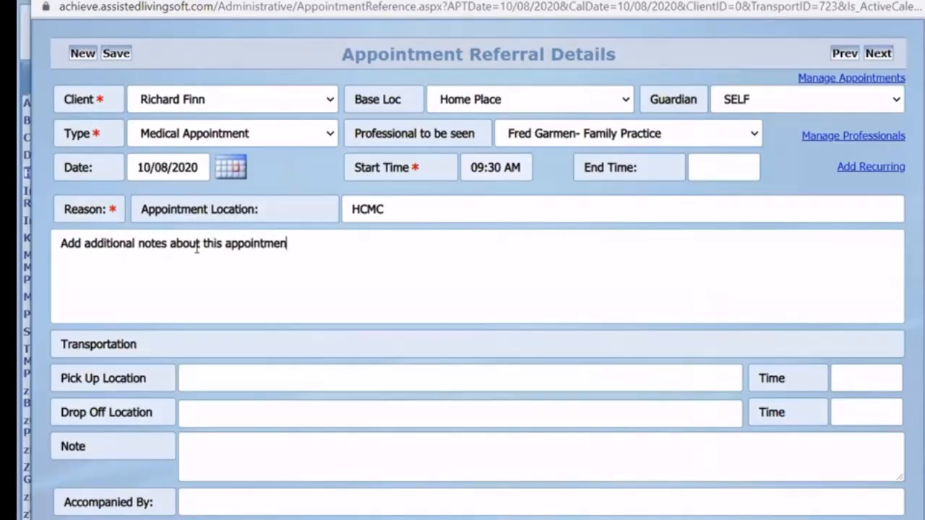
type("t so we don't")
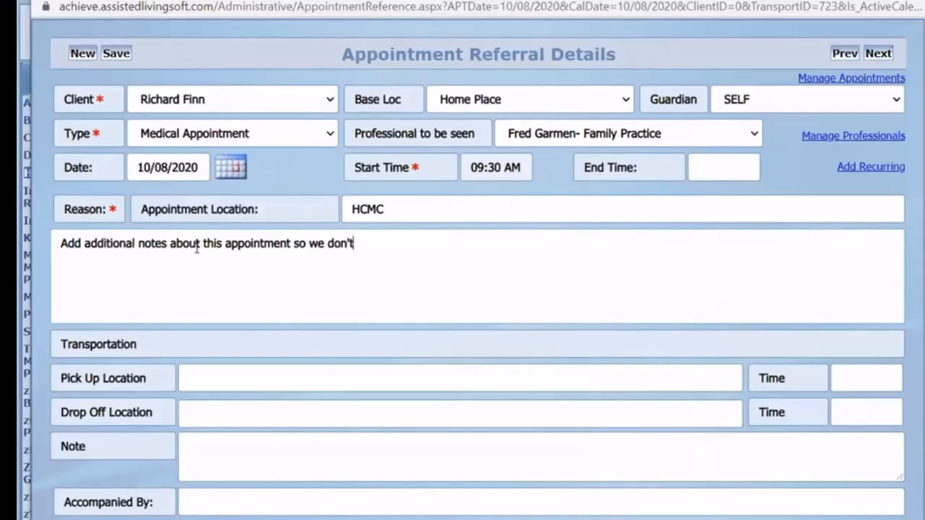
type(" forget to ask")
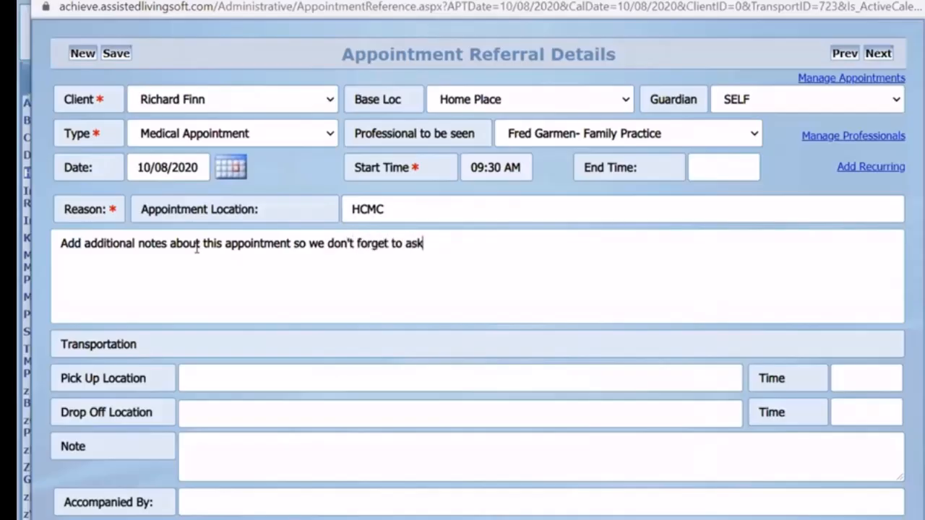
type(" any questions")
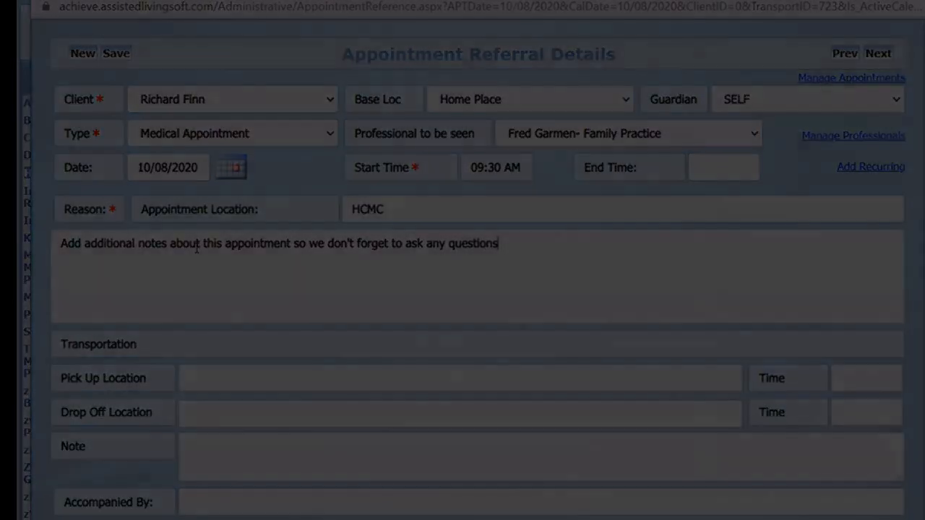
Enter the accompanying staff member's name and save the appointment
scroll(126, 290, "down", 3)
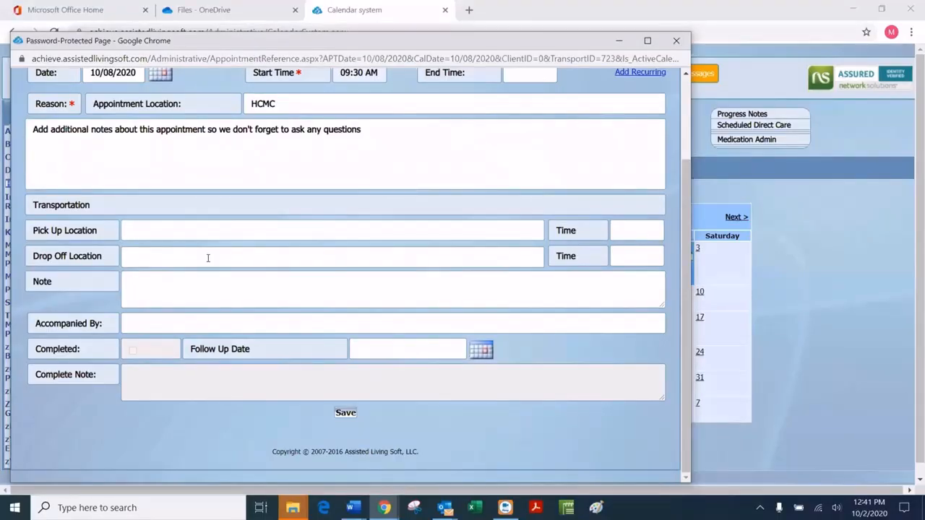
left_click(162, 321)
type("Sally Staff")
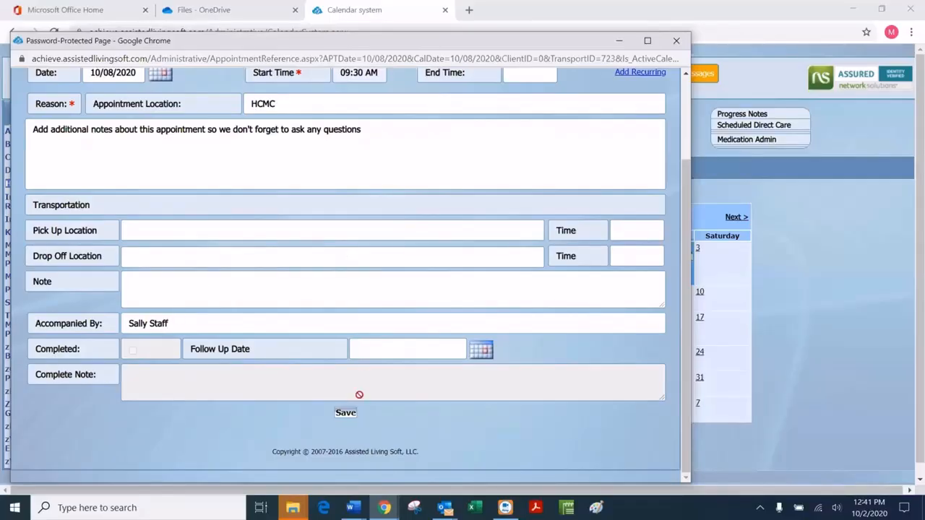
left_click(345, 412)
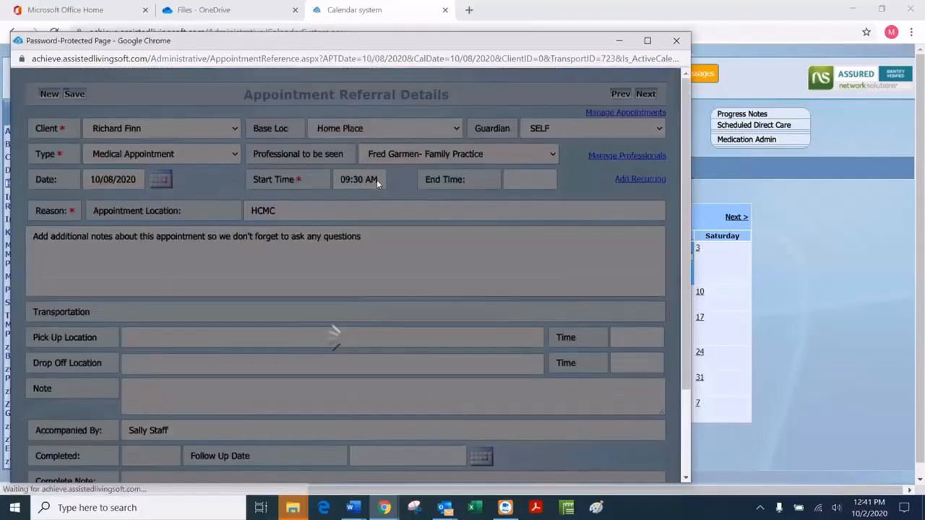
left_click(460, 127)
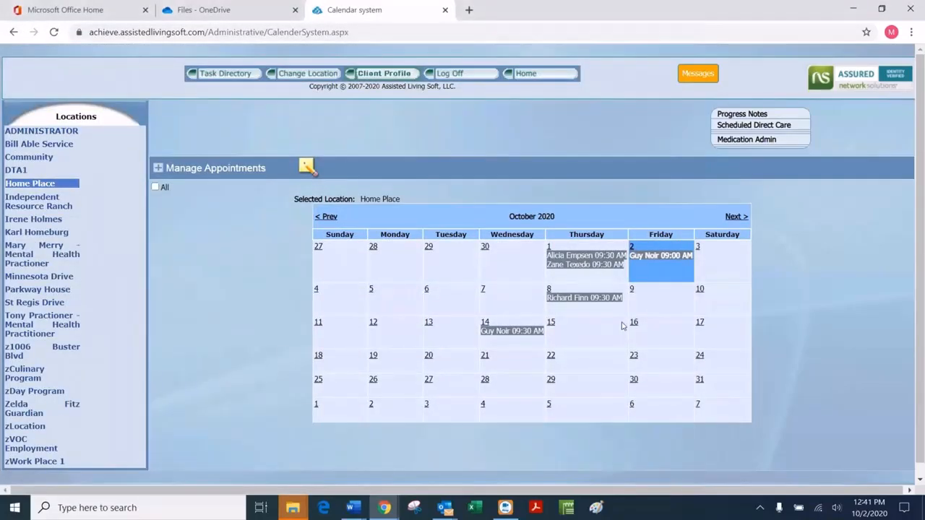
Open the referral report options for the saved October 8 appointment and include scheduled medications, PRN medications, standing orders and Vitals
left_click(548, 293)
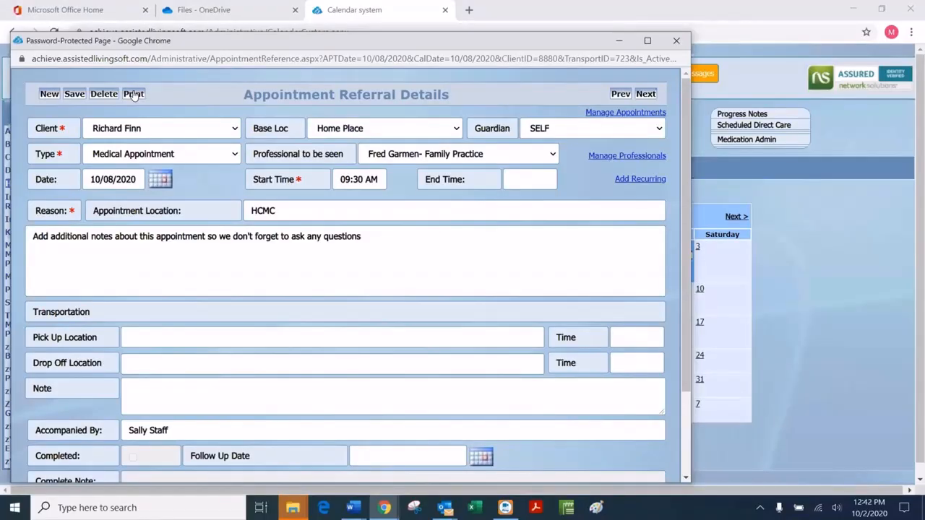
left_click(133, 95)
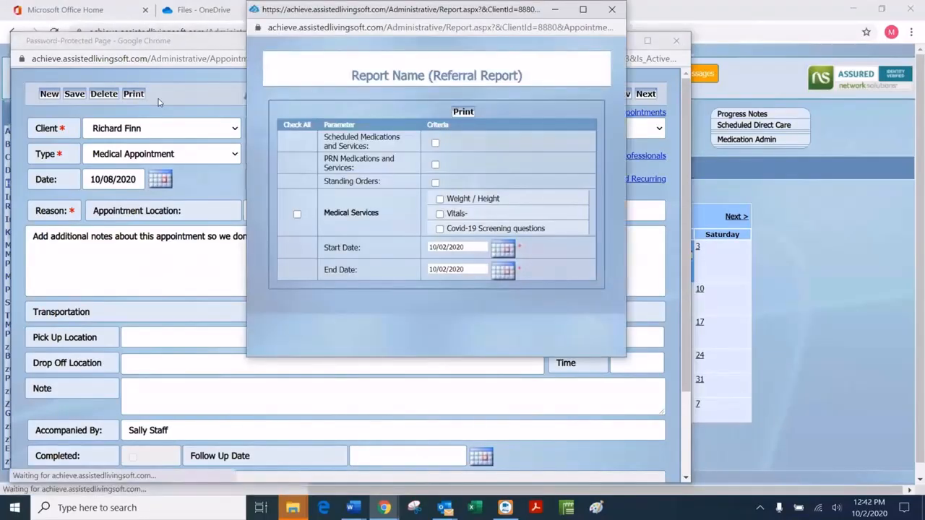
left_click(436, 144)
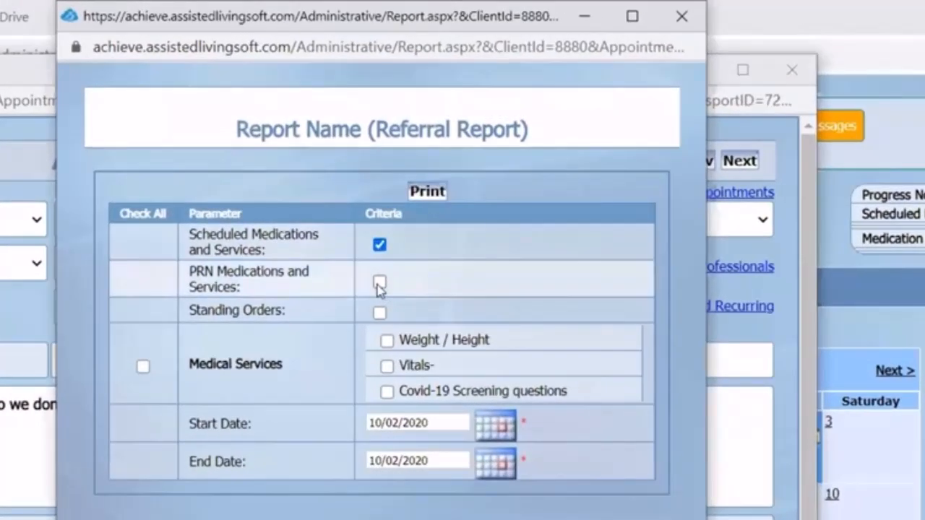
left_click(380, 283)
left_click(379, 314)
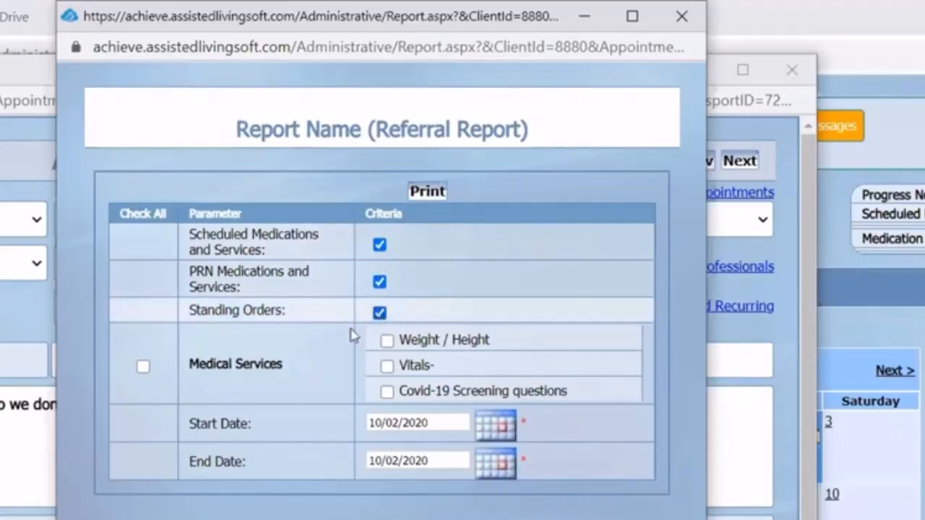
left_click(387, 367)
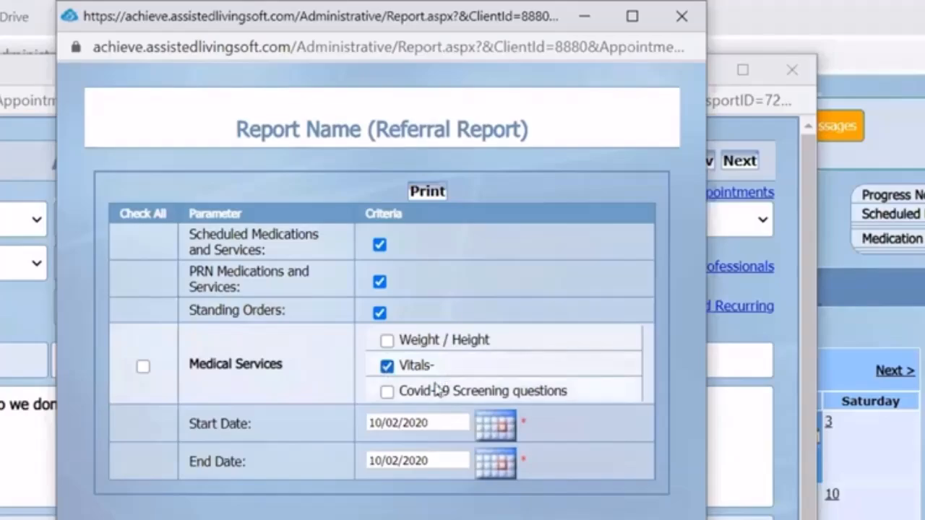
Change the month of the report's start date to 5 and generate the referral report for printing
left_click(374, 423)
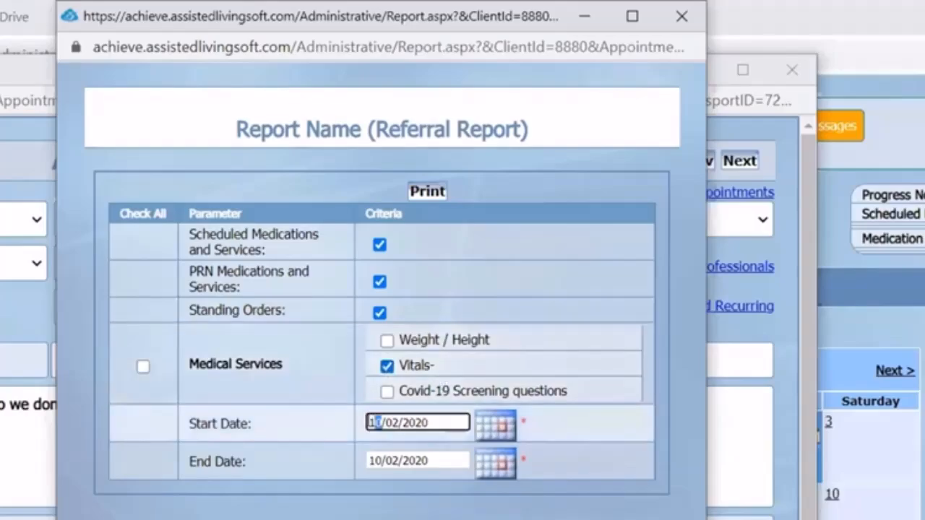
left_click_drag(374, 423, 367, 422)
type("5")
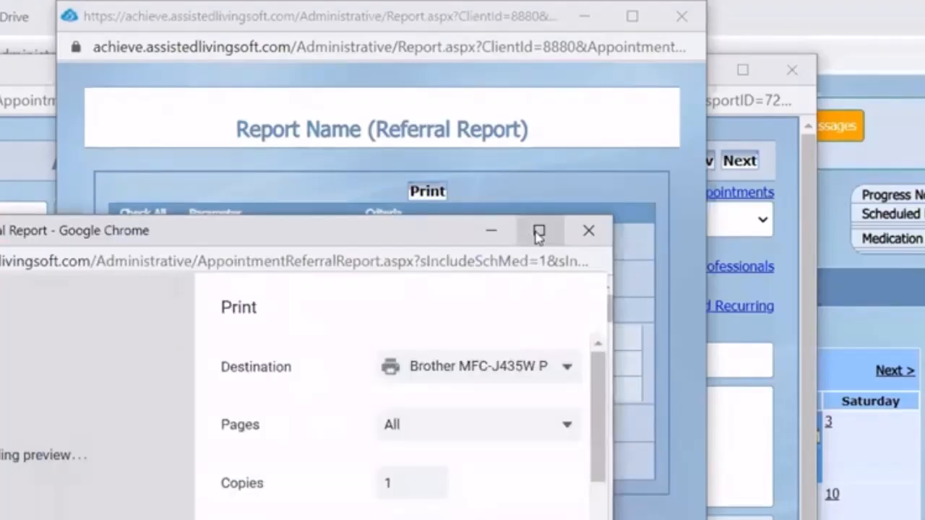
Enlarge the referral report's print preview and highlight the date of the recorded weight
left_click(537, 231)
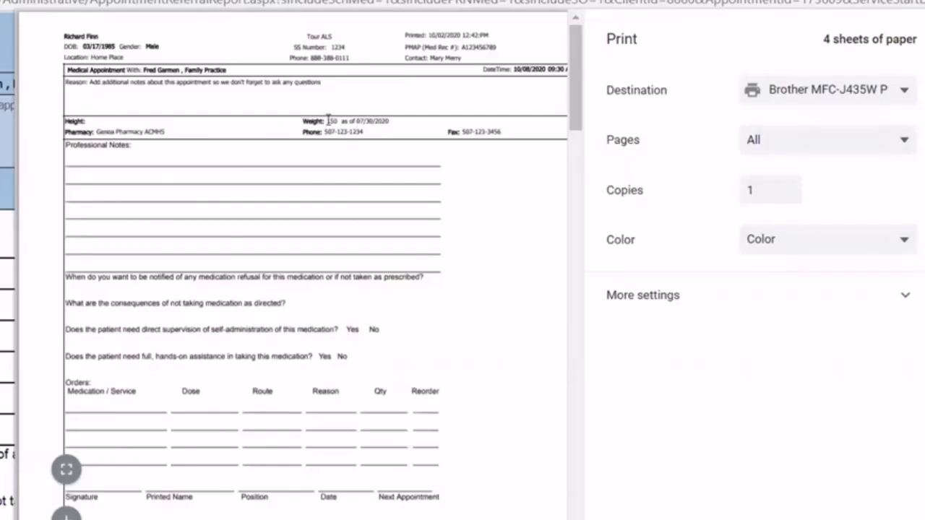
left_click_drag(357, 121, 396, 121)
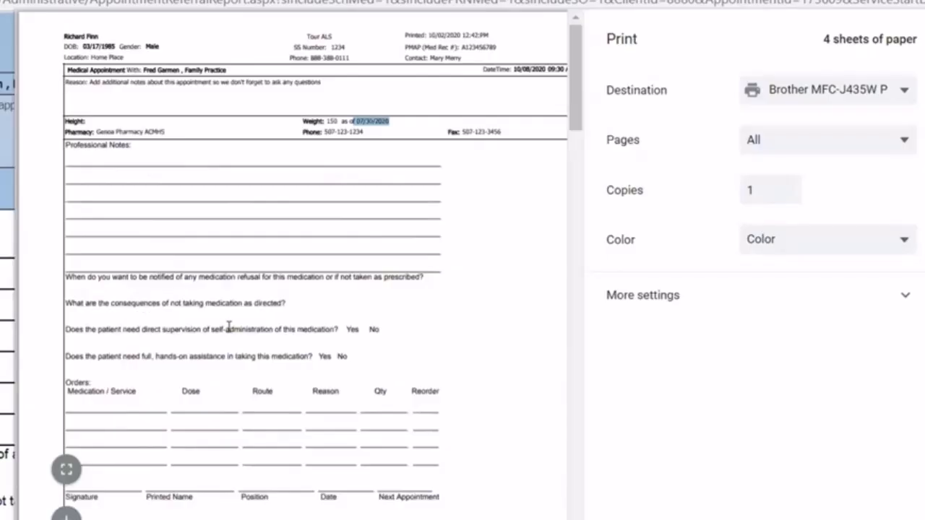
Read through the referral report preview, from the notes and orders page through allergies, diagnoses, medications and standing orders to the vitals tables
scroll(149, 354, "down", 5)
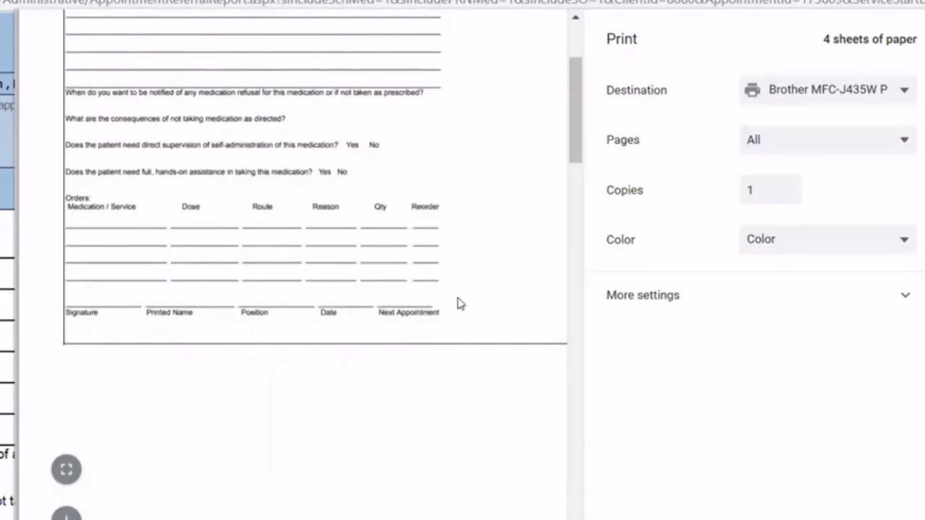
scroll(275, 351, "up", 5)
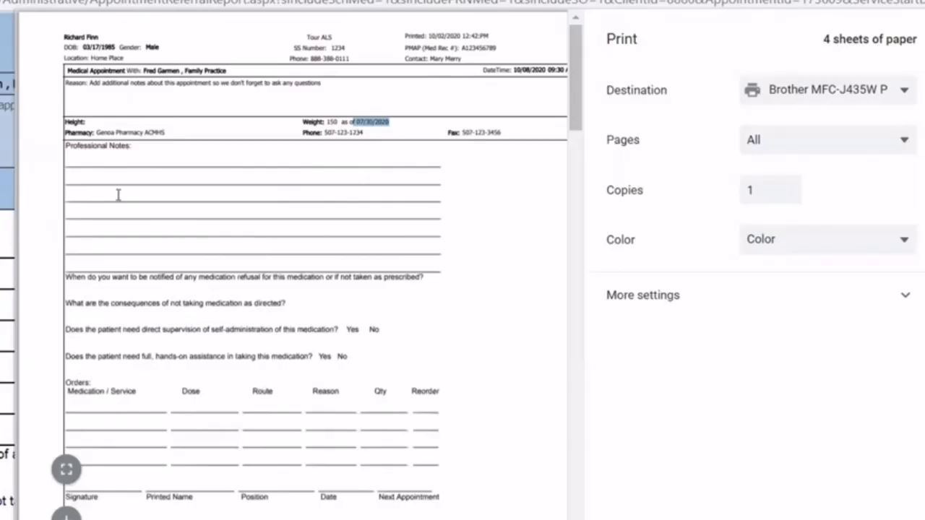
left_click(94, 172)
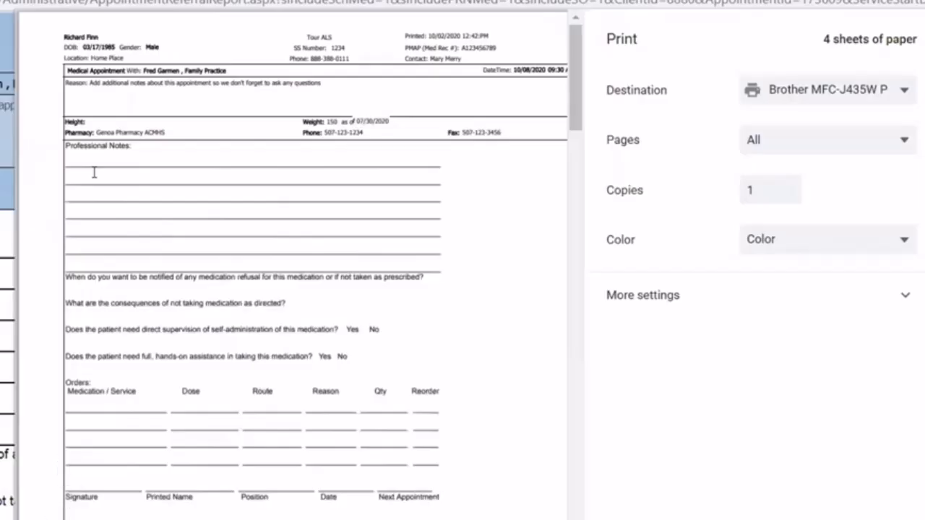
scroll(198, 243, "down", 10)
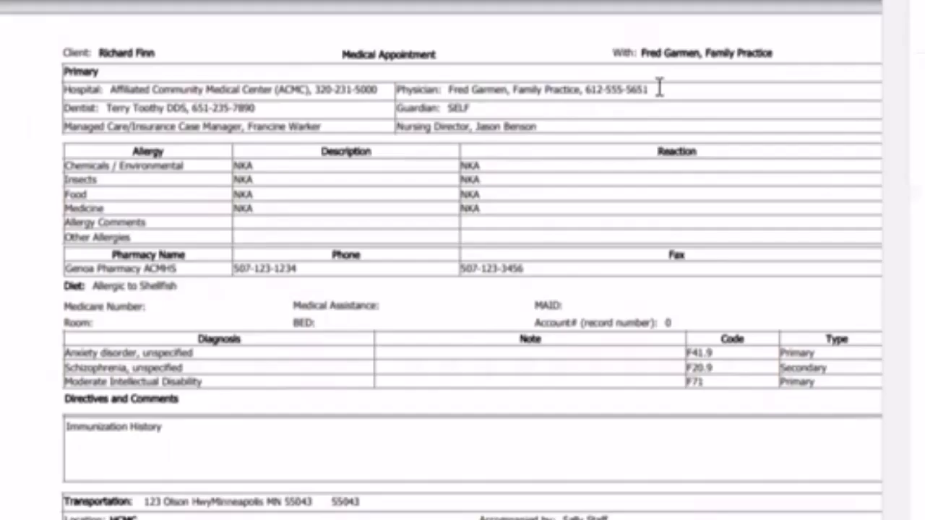
scroll(447, 110, "down", 2)
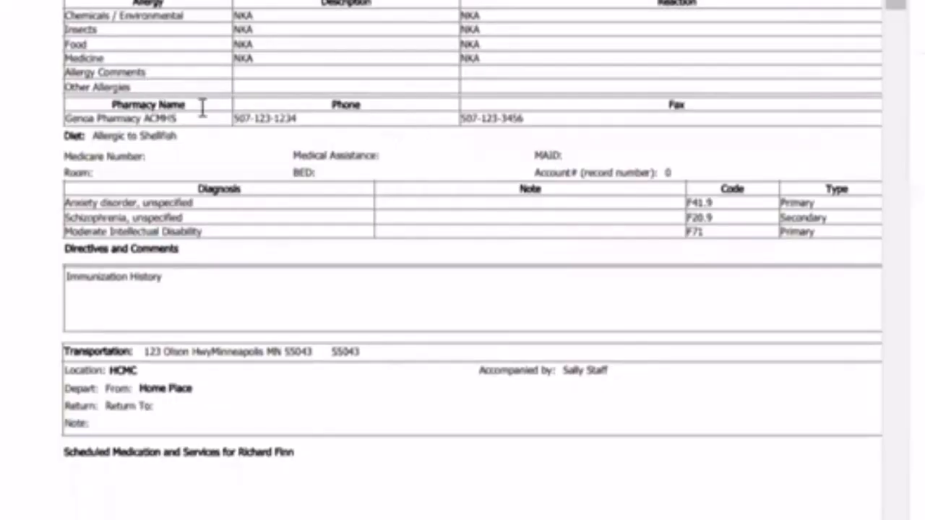
scroll(123, 89, "down", 2)
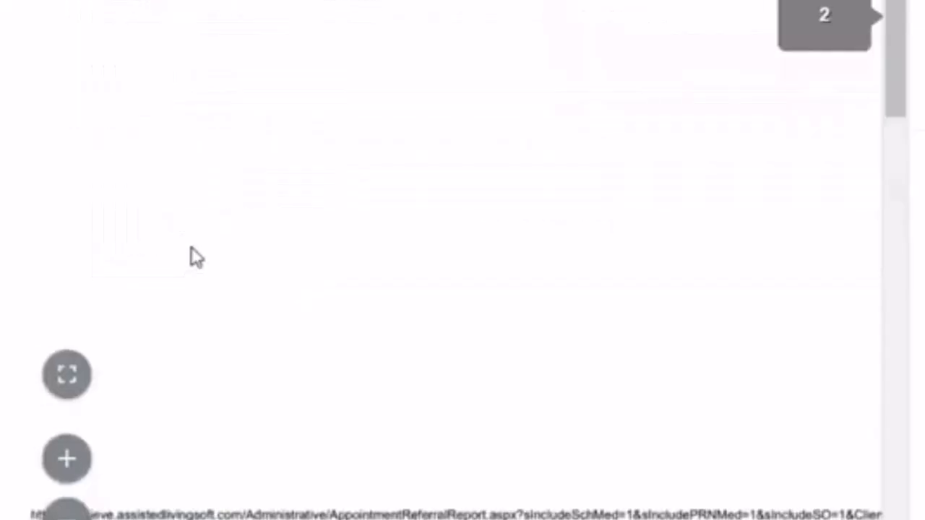
scroll(299, 87, "down", 10)
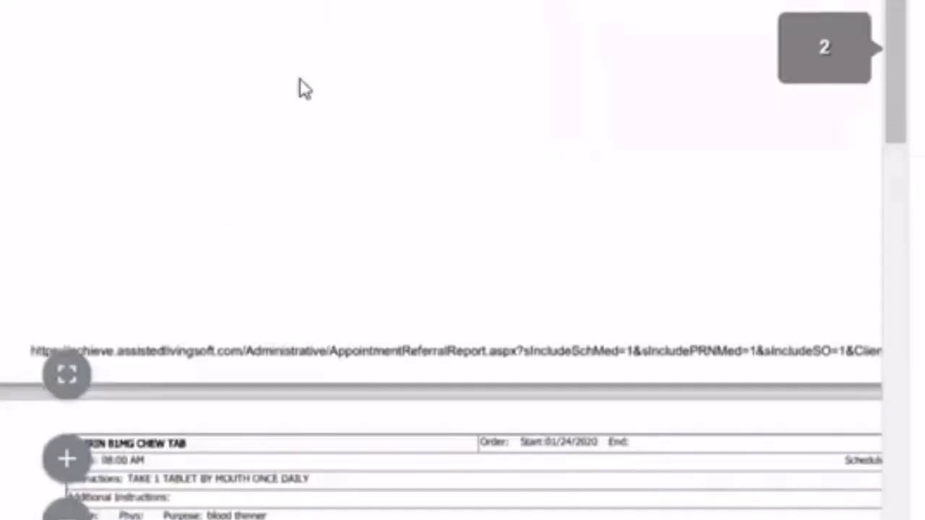
scroll(298, 78, "down", 1)
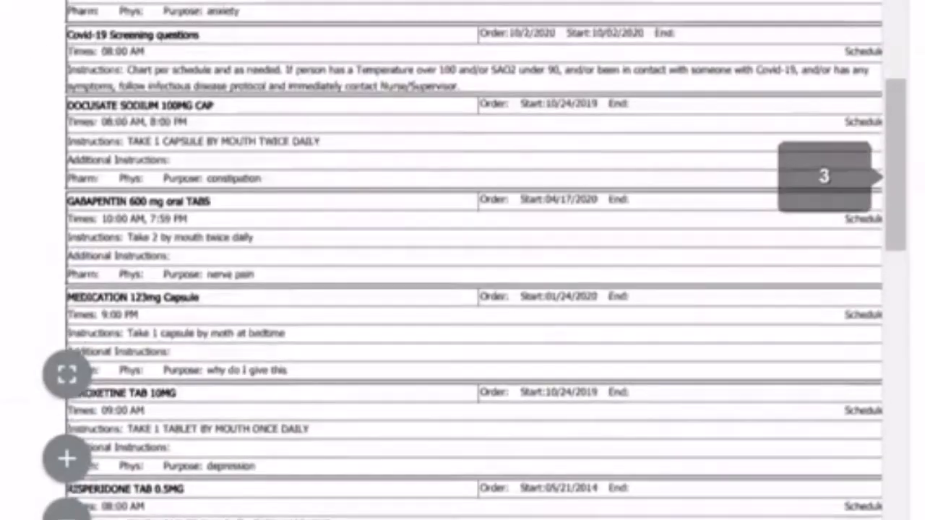
scroll(223, 269, "down", 10)
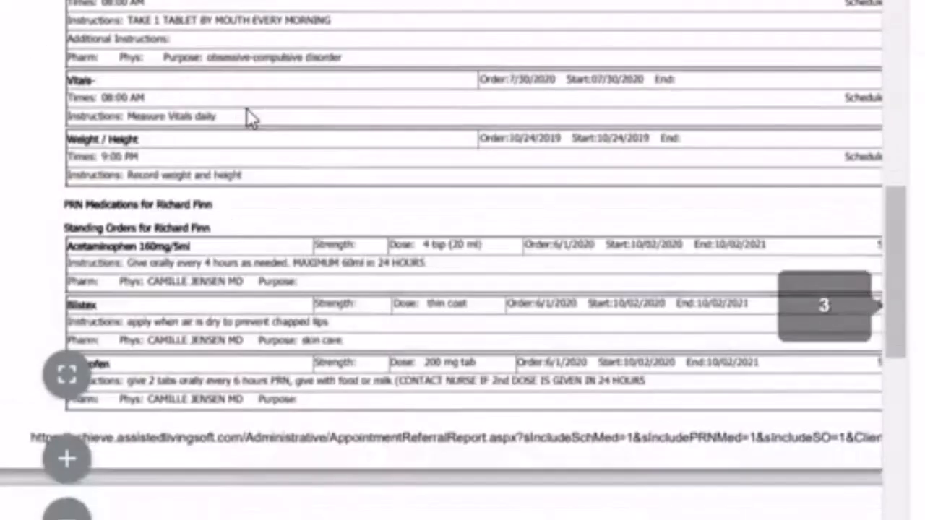
scroll(248, 118, "down", 10)
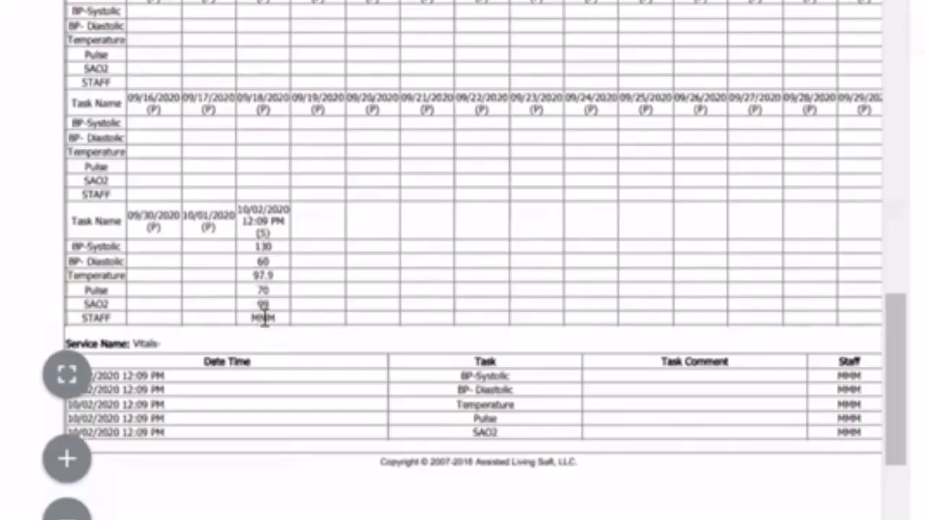
scroll(267, 326, "down", 5)
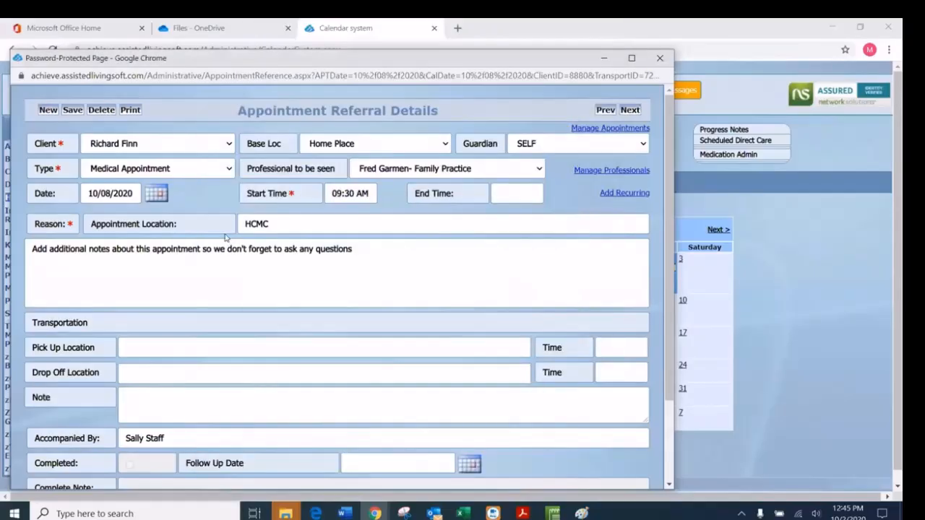
View the available appointment types for the October 8 appointment and close its referral details window
left_click(225, 168)
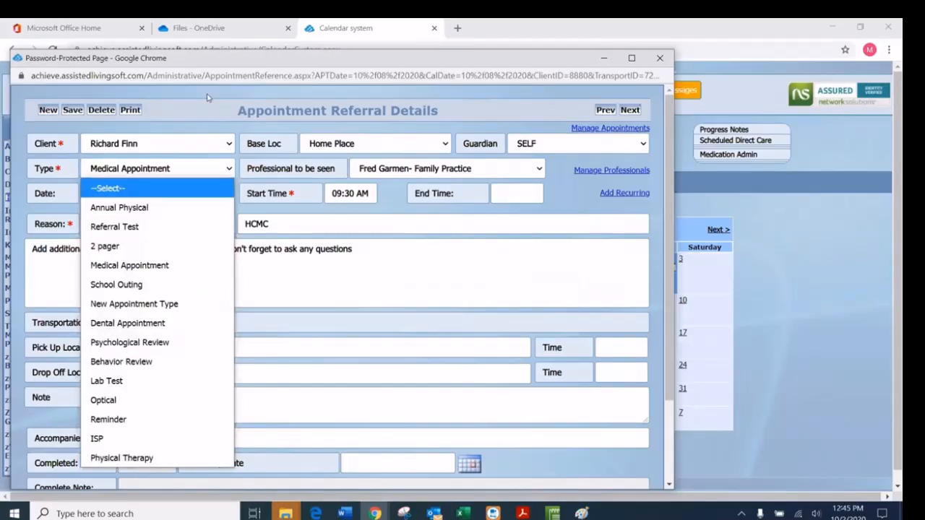
left_click(659, 58)
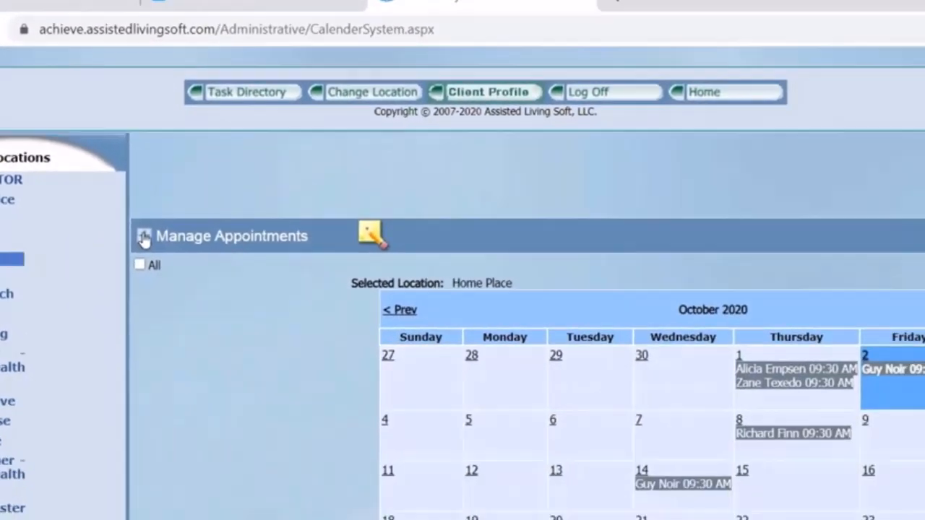
Mark the 10/01/2020 Behavior Review appointment complete with the note "No changes in medications or behavior support plan" and save it
left_click(286, 346)
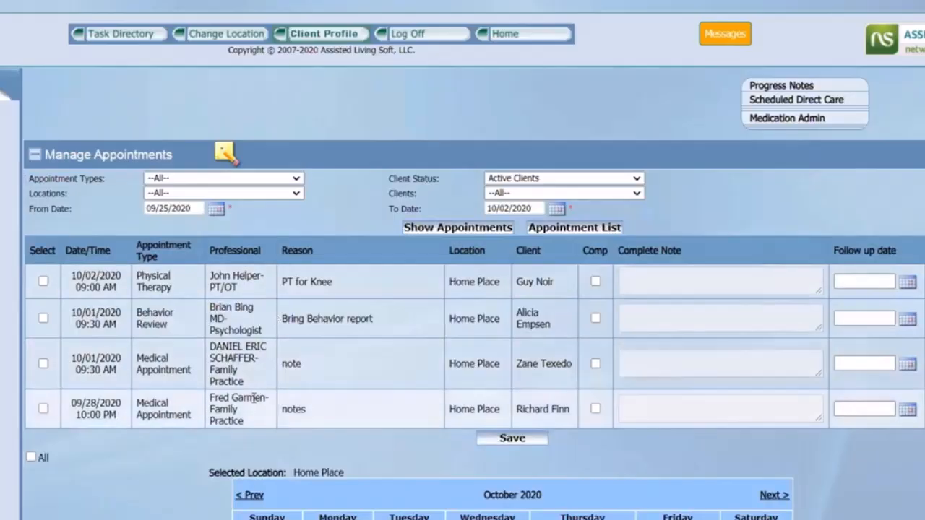
left_click(42, 320)
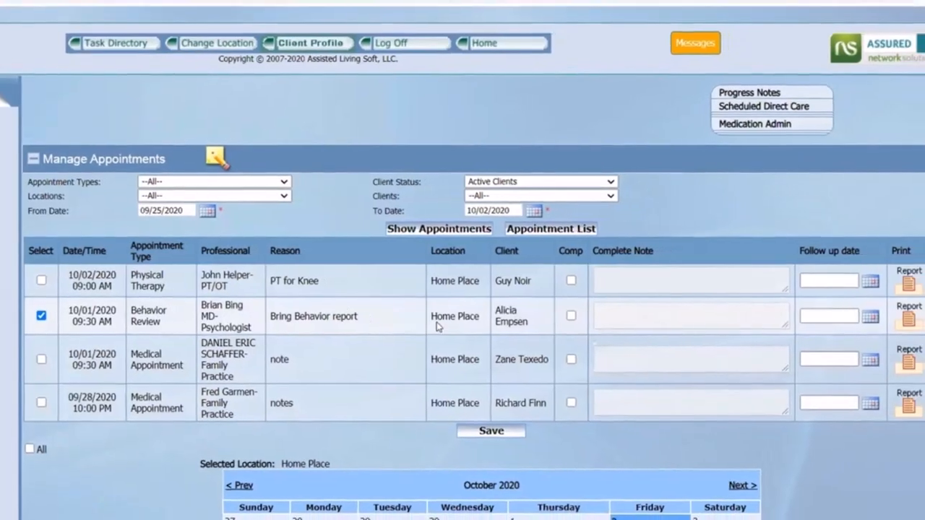
left_click(596, 318)
left_click(634, 312)
type("No cha")
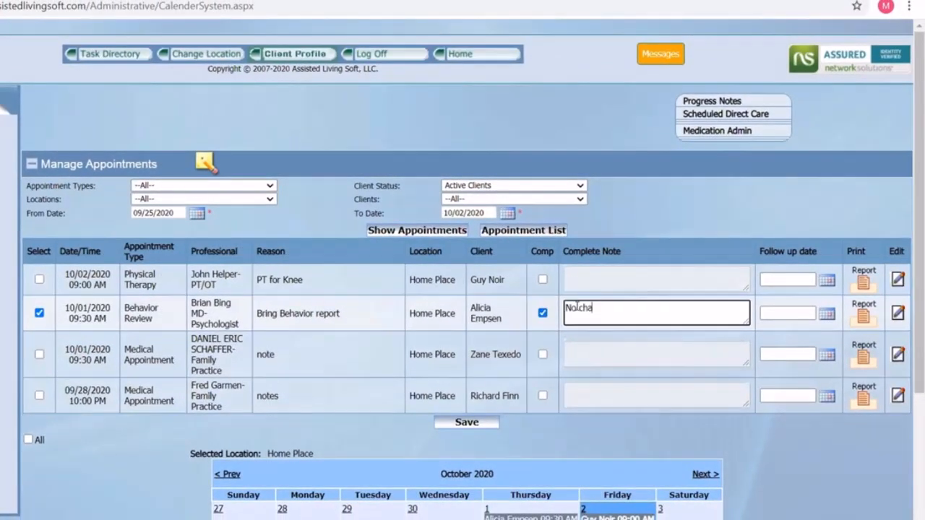
type("nges in medications o")
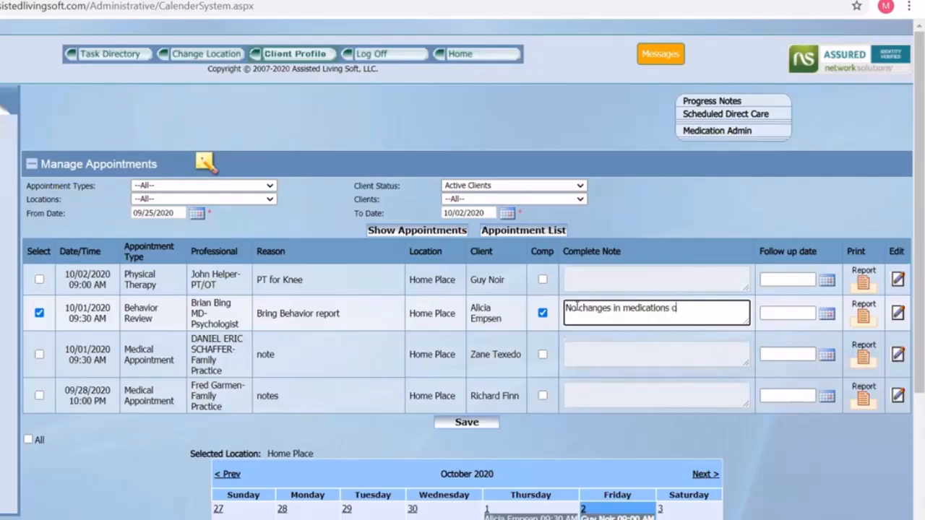
type("r behavior support plan")
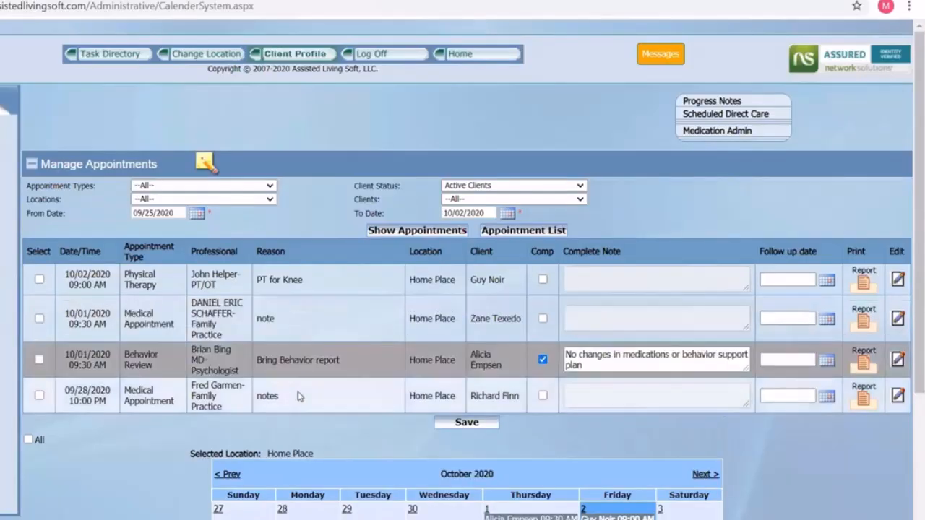
Check the completed Behavior Review in the October calendar and in the expanded list of managed appointments
scroll(720, 418, "down", 2)
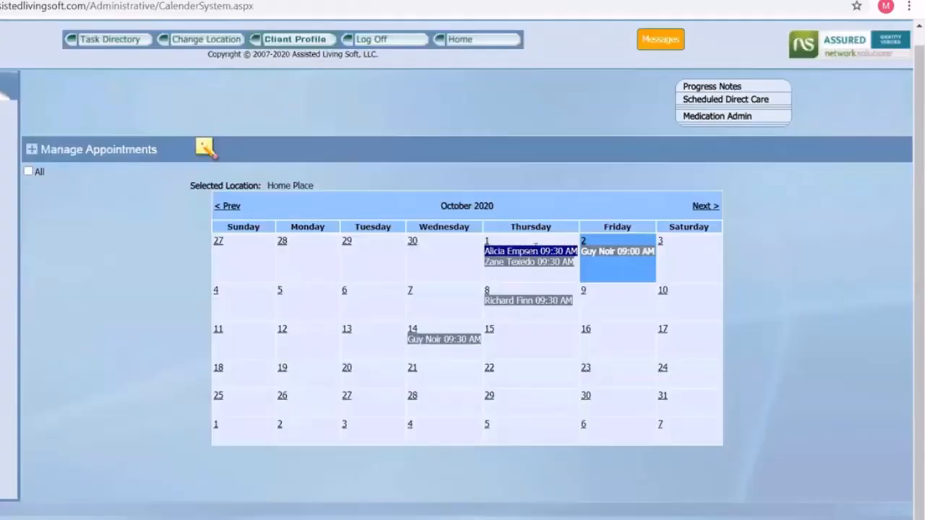
left_click(31, 149)
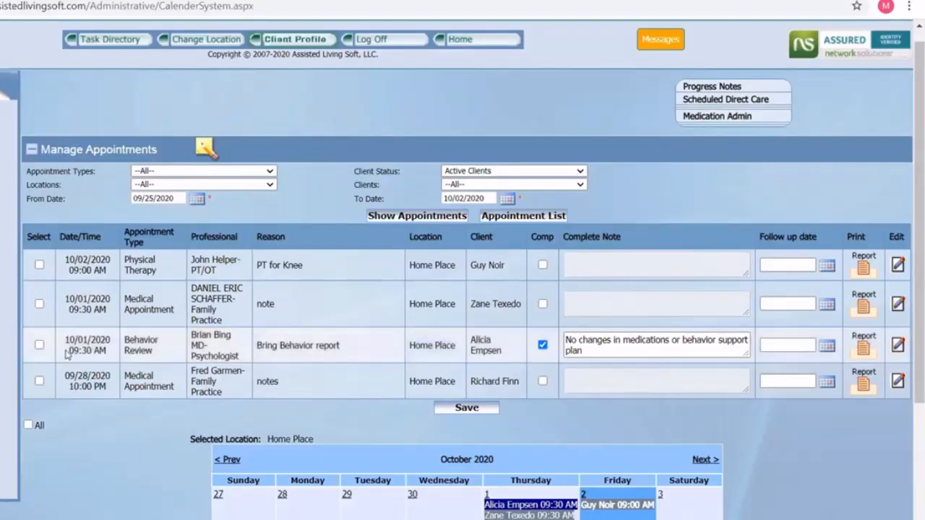
Return to the home page, close the pop-up windows and read the Behavior Review entry in that client's progress notes
left_click(474, 45)
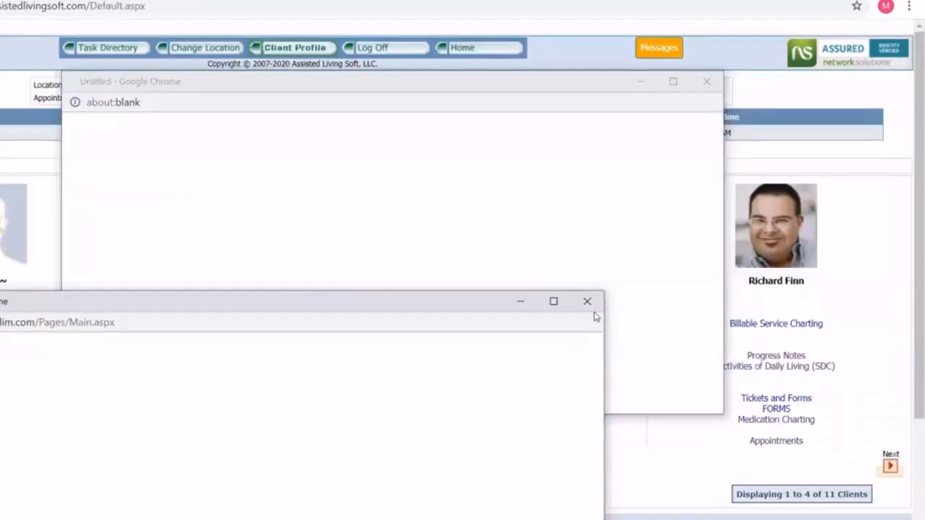
left_click(587, 301)
left_click(707, 81)
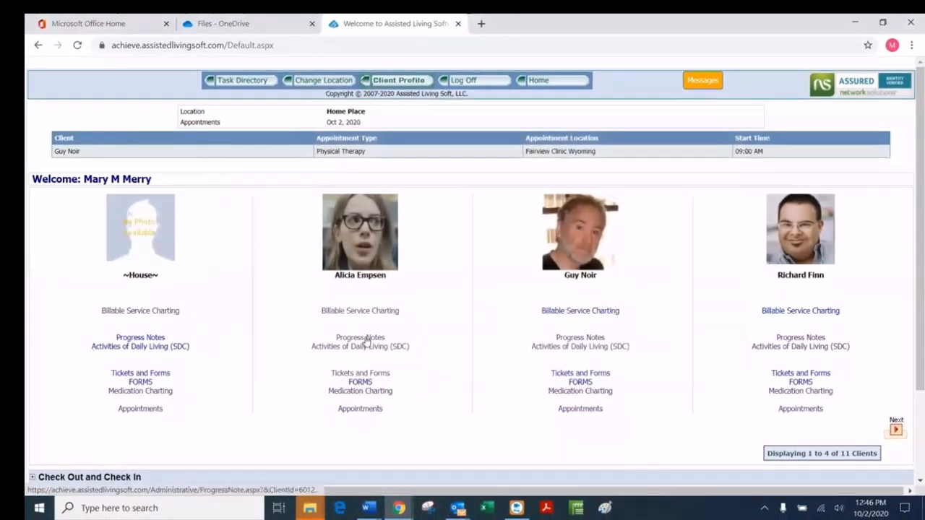
left_click(278, 351)
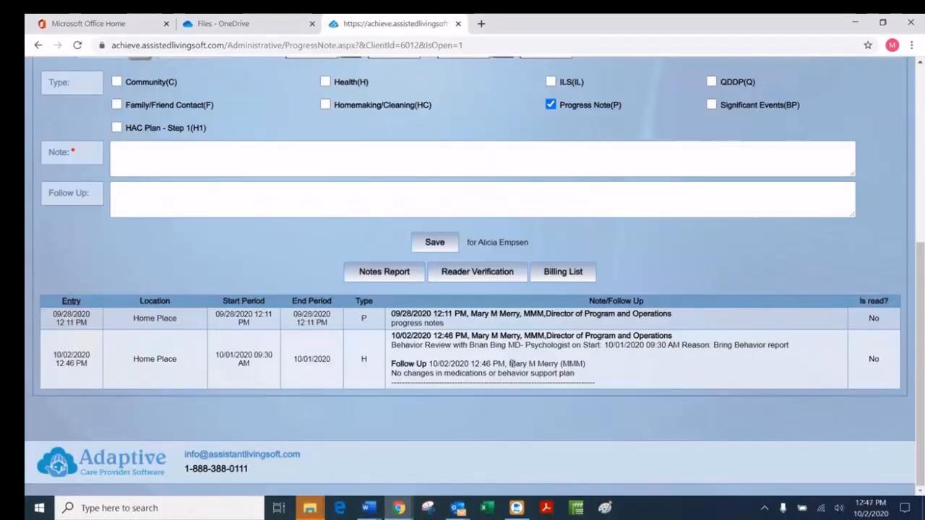
scroll(475, 201, "up", 5)
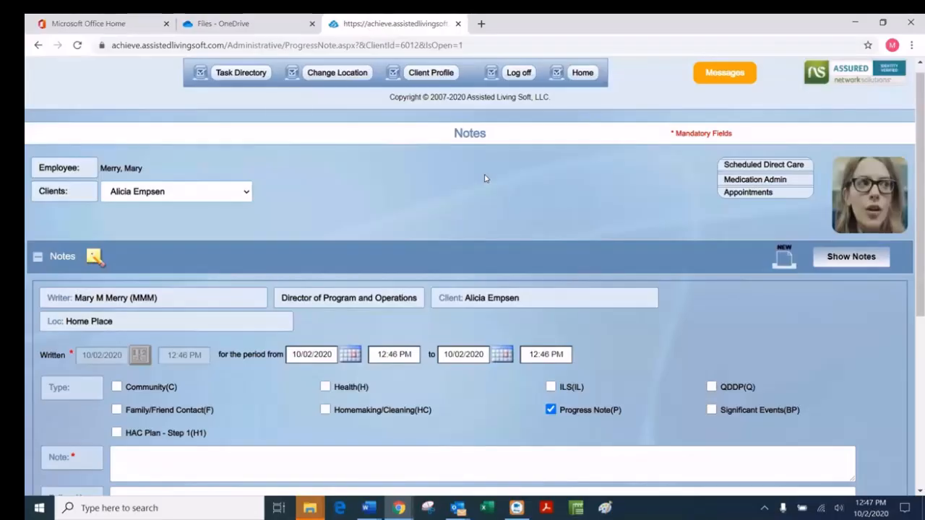
Go back to the appointments calendar, export the appointment list for all clients as CSV and open the file in Excel
left_click(226, 73)
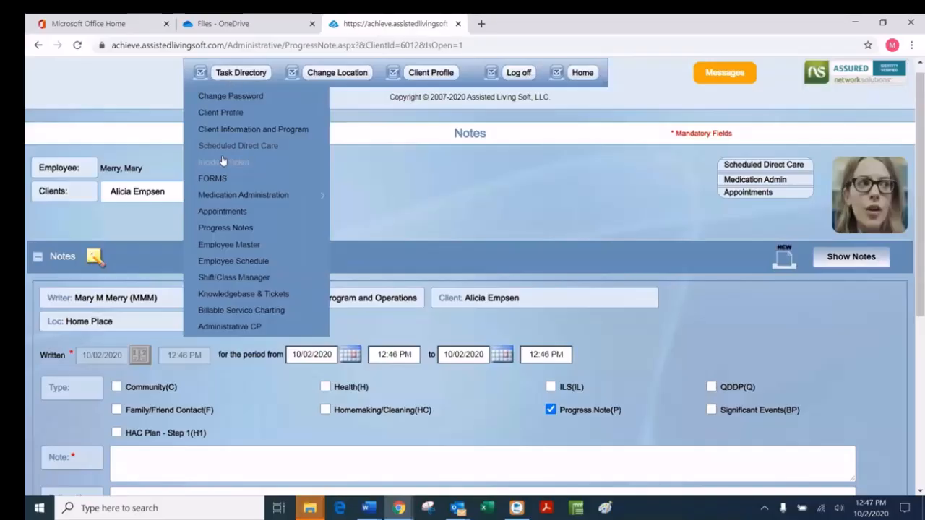
left_click(221, 211)
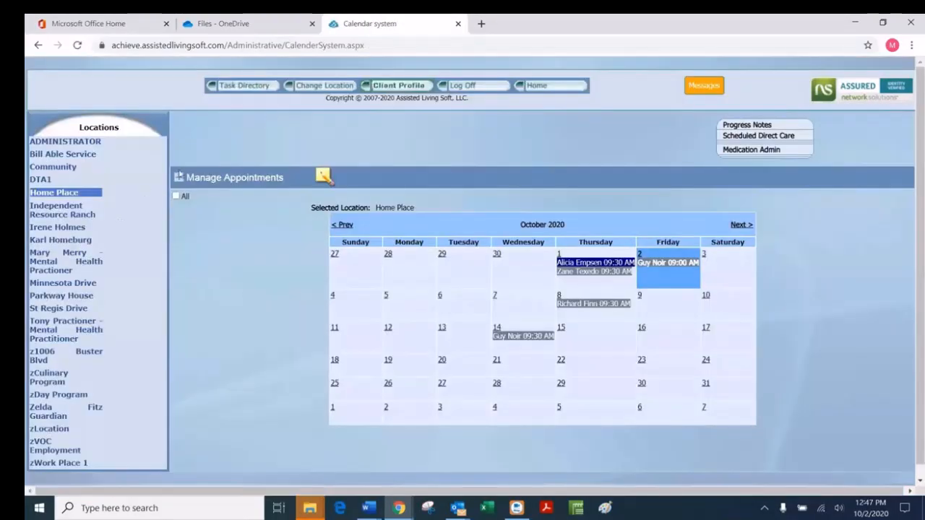
left_click(178, 178)
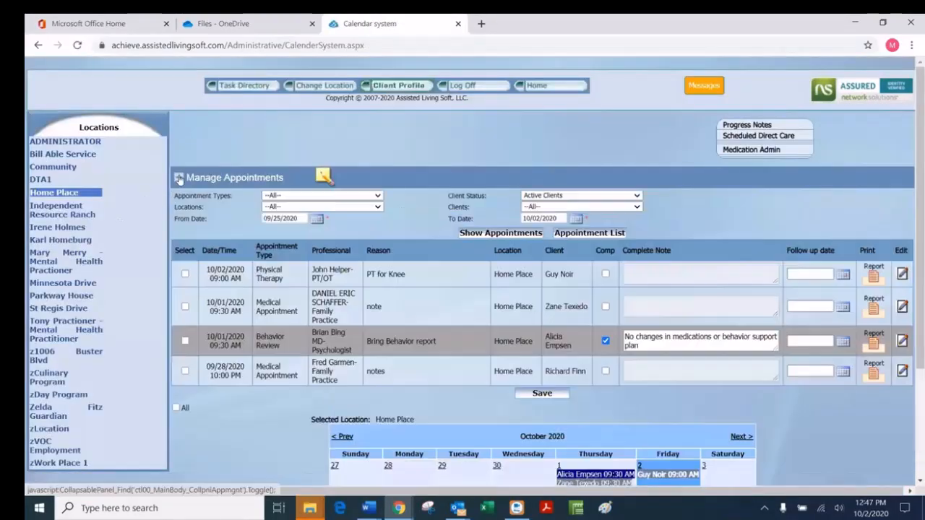
left_click(576, 232)
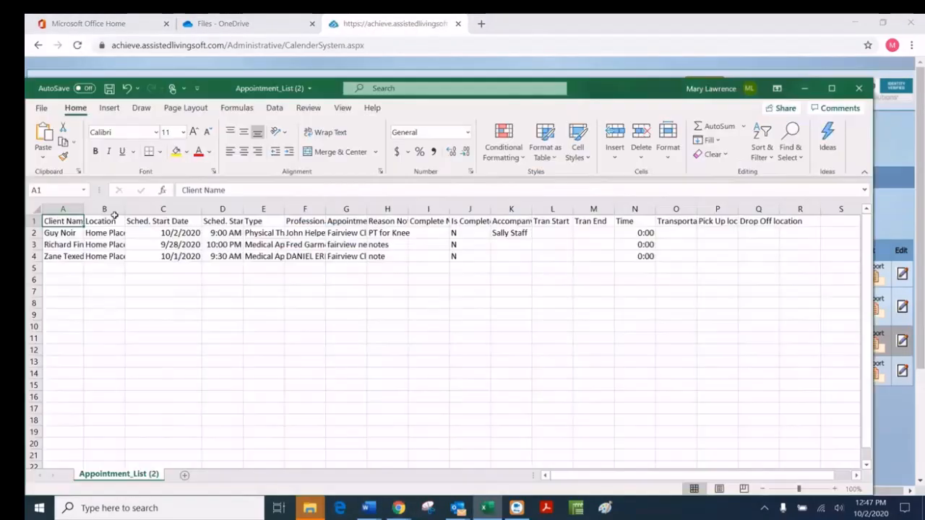
Widen the Location and Client Name columns to read the exported appointment list, and close the spreadsheet
left_click_drag(125, 207, 145, 208)
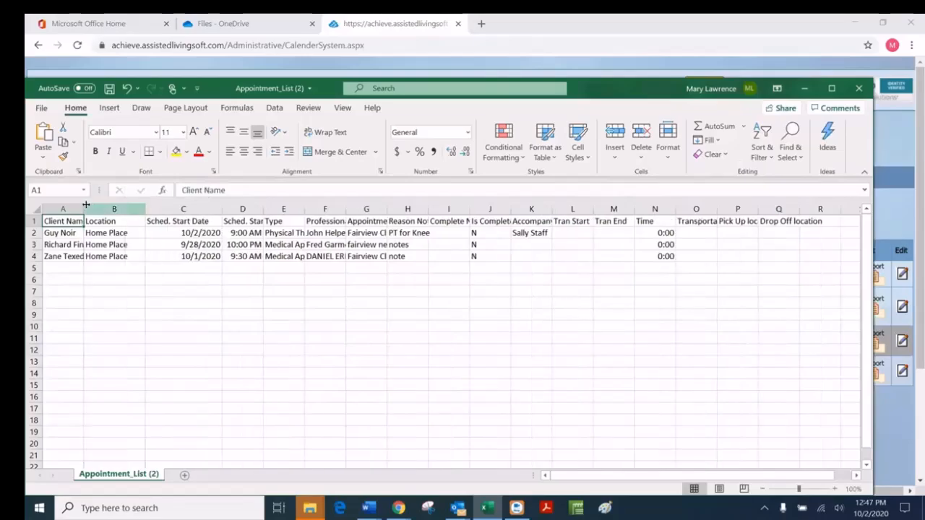
left_click_drag(84, 208, 123, 212)
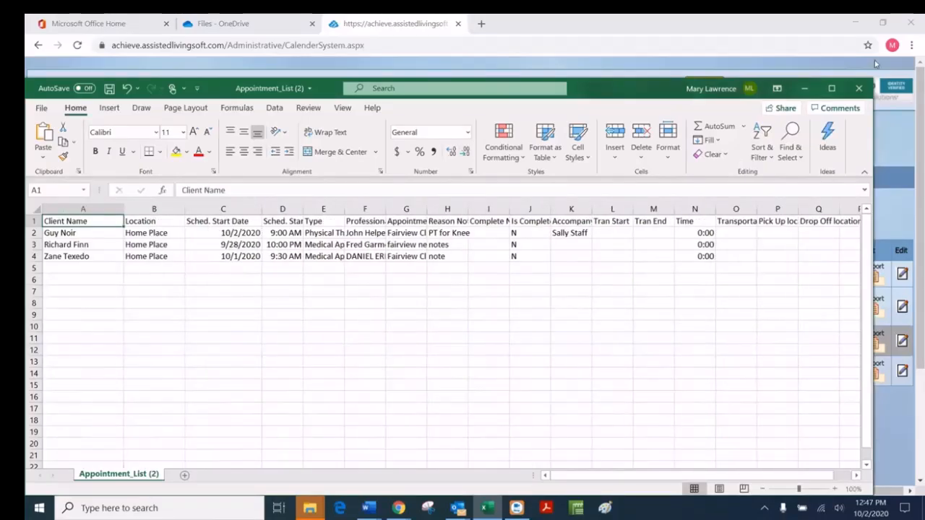
left_click(867, 88)
left_click(473, 275)
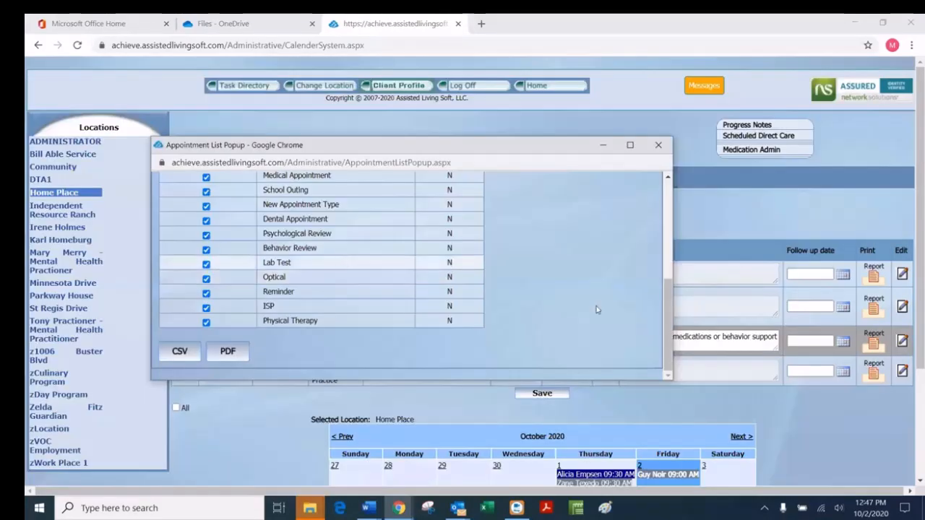
Export the appointment list as CSV for only the Behavior Review client, view it in Excel, and close the file and list window
scroll(489, 285, "up", 5)
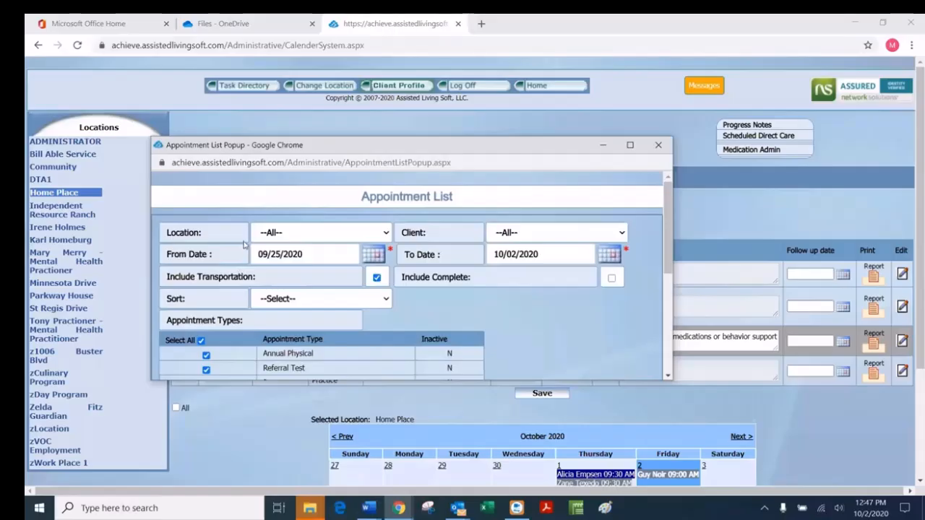
left_click(549, 233)
left_click(538, 386)
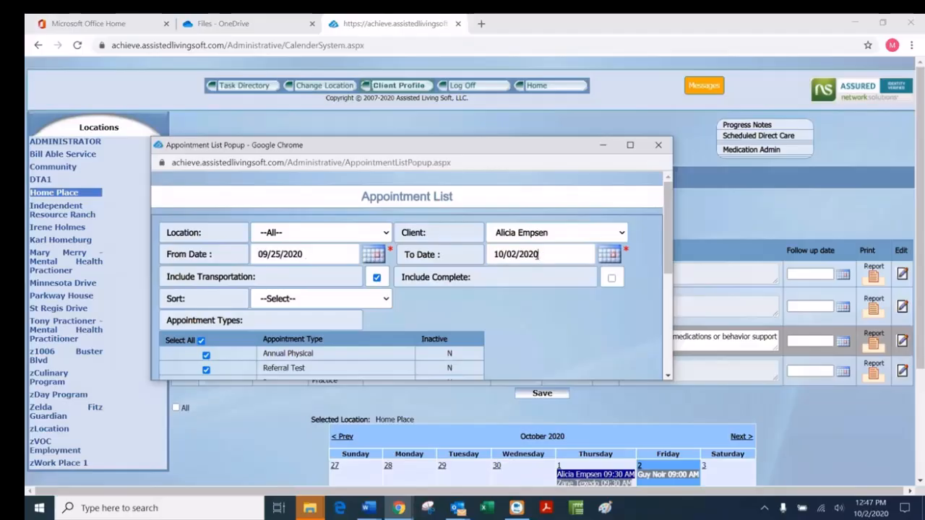
scroll(254, 219, "down", 3)
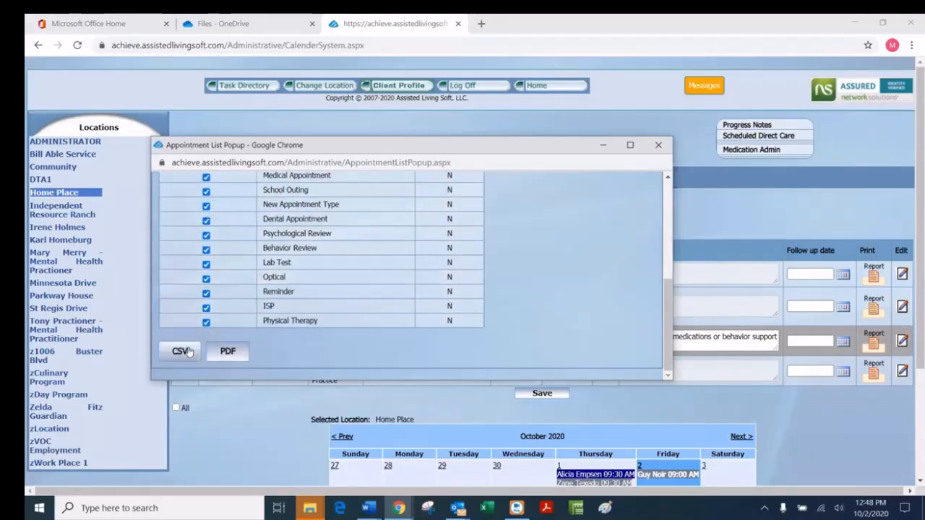
left_click(179, 351)
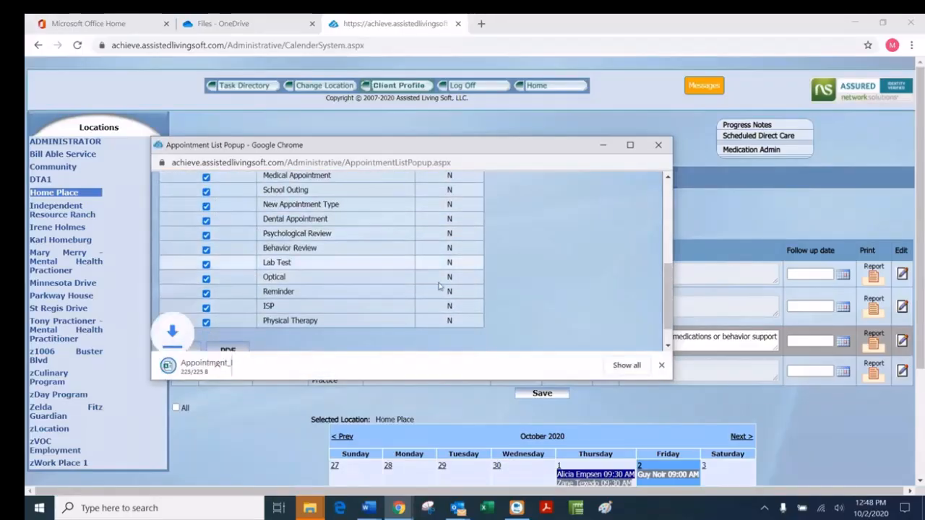
left_click(220, 367)
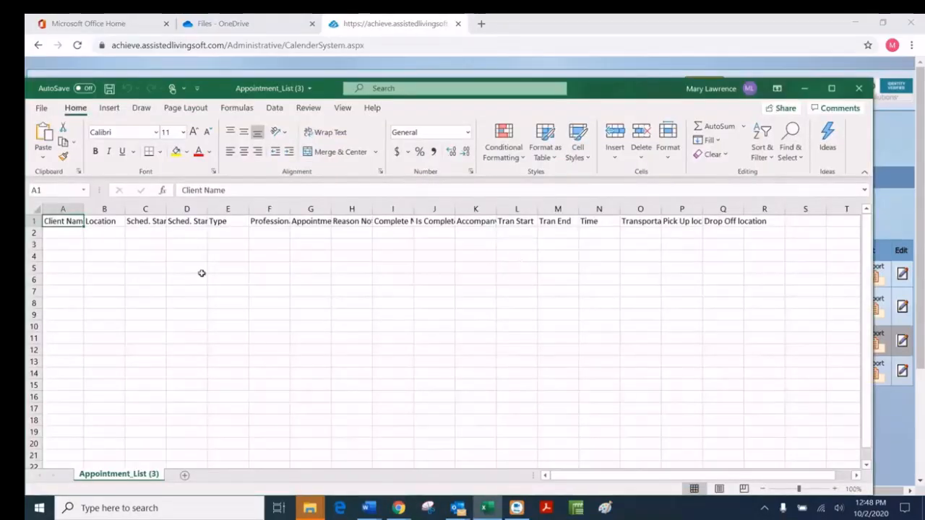
left_click(858, 88)
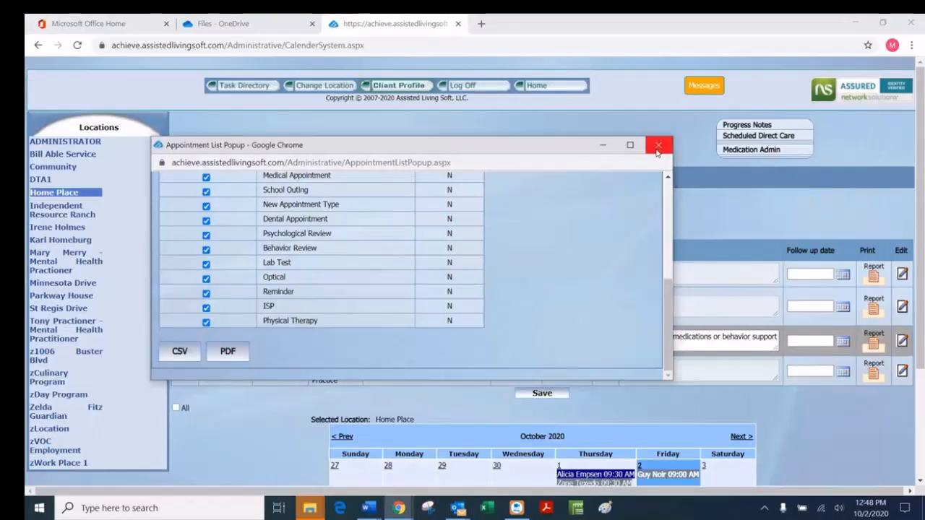
left_click(656, 145)
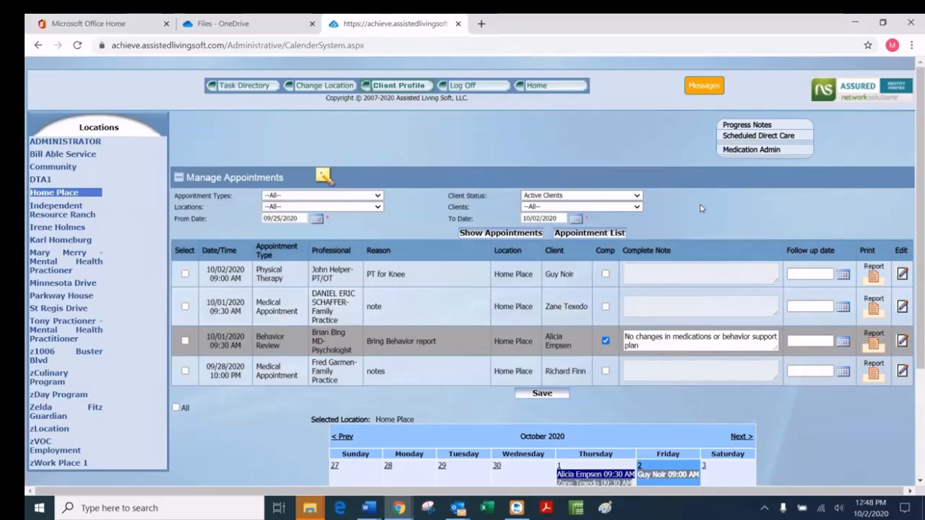
Open the Knowledgebase & Tickets support site
mouse_move(243, 83)
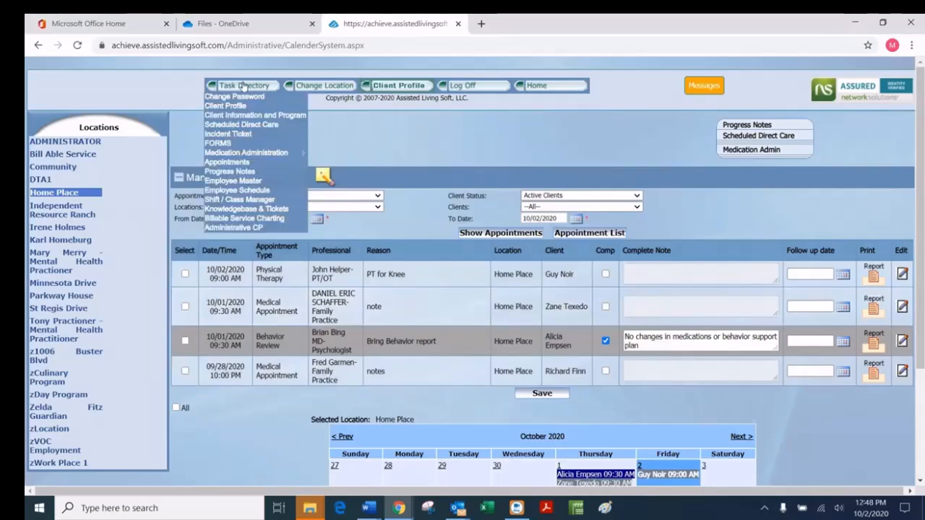
left_click(222, 210)
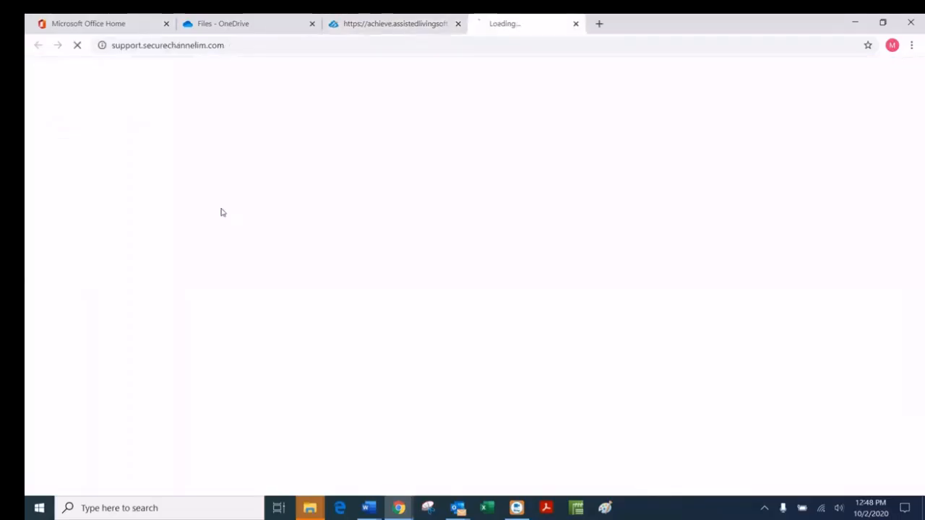